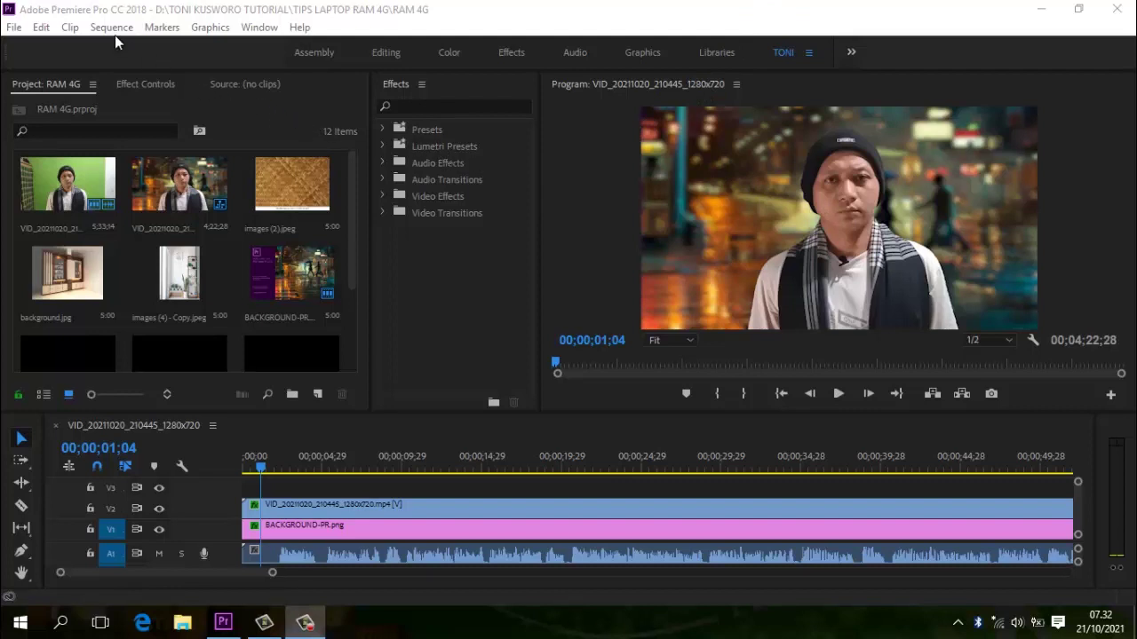
- Delete the unused media cache files in Preferences > Media Cache and close the dialog
{"action": "left_click", "coordinate": [41, 28]}
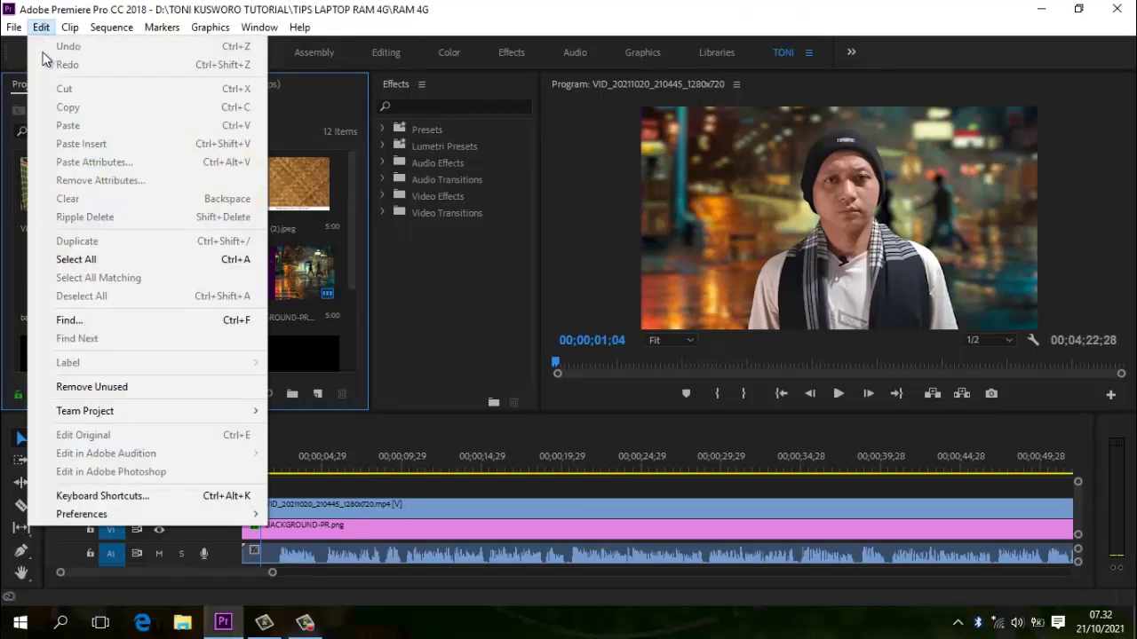
{"action": "mouse_move", "coordinate": [77, 517]}
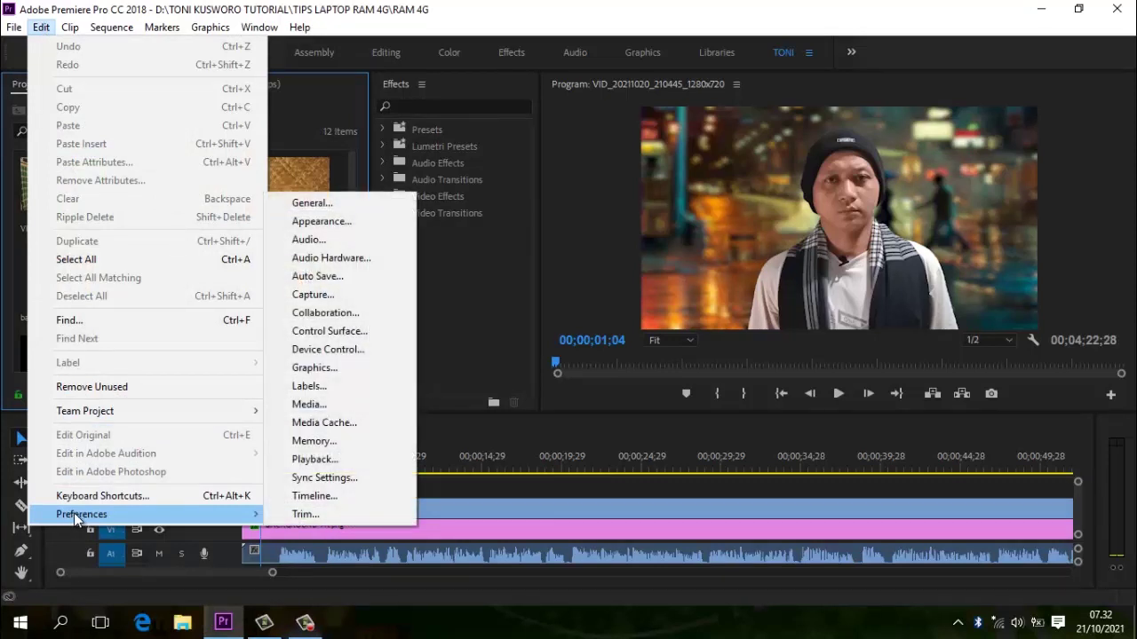
{"action": "left_click", "coordinate": [343, 423]}
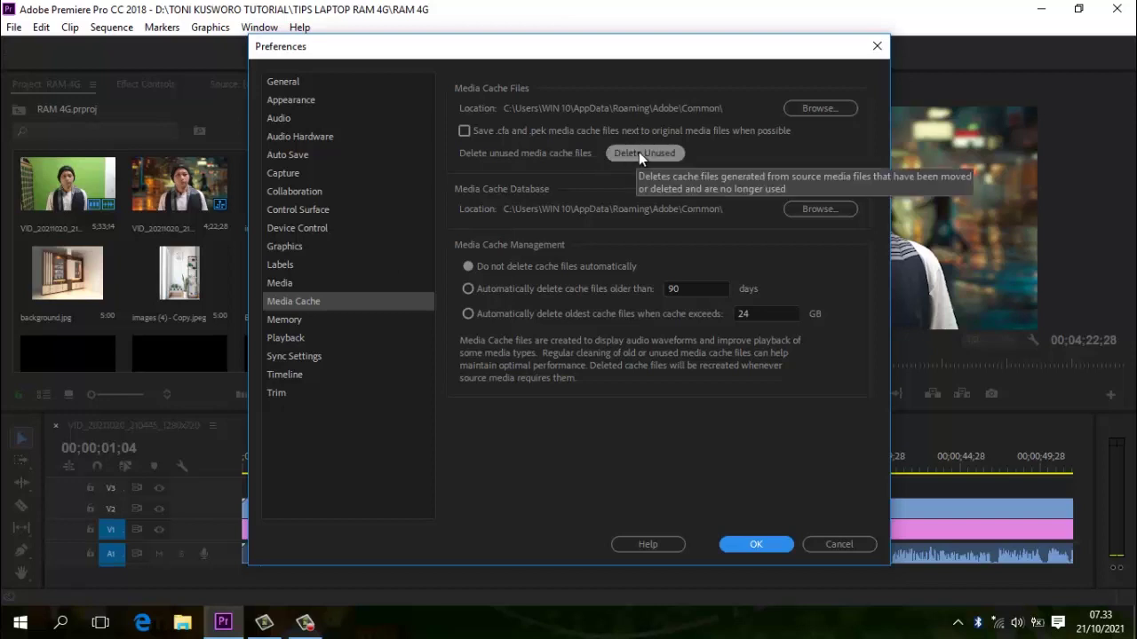
{"action": "left_click", "coordinate": [643, 152]}
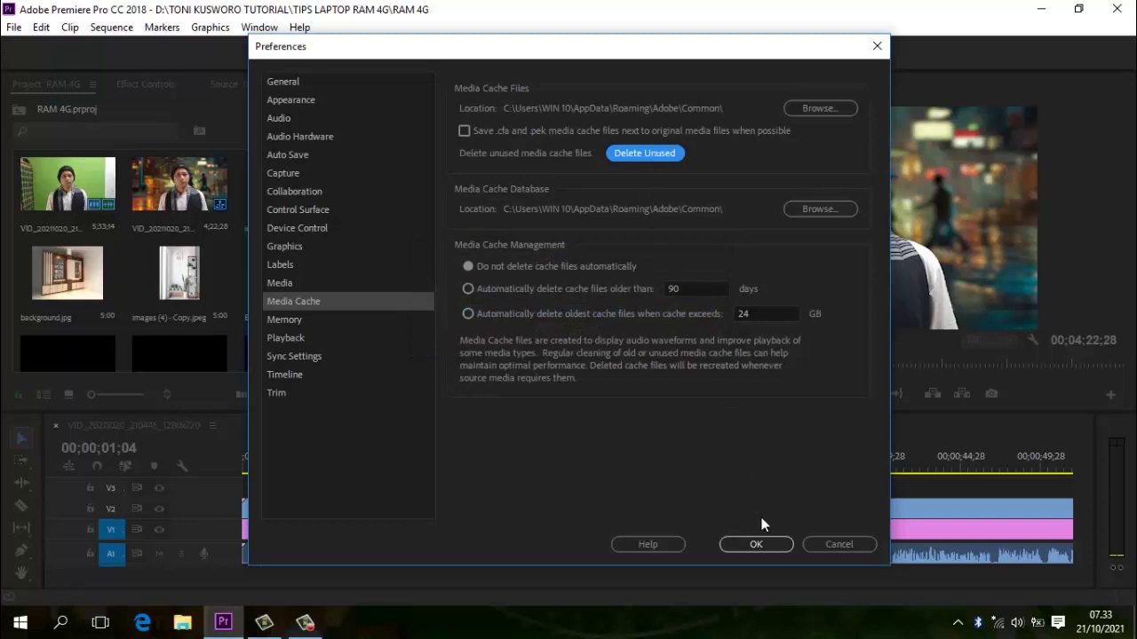
{"action": "left_click", "coordinate": [757, 544]}
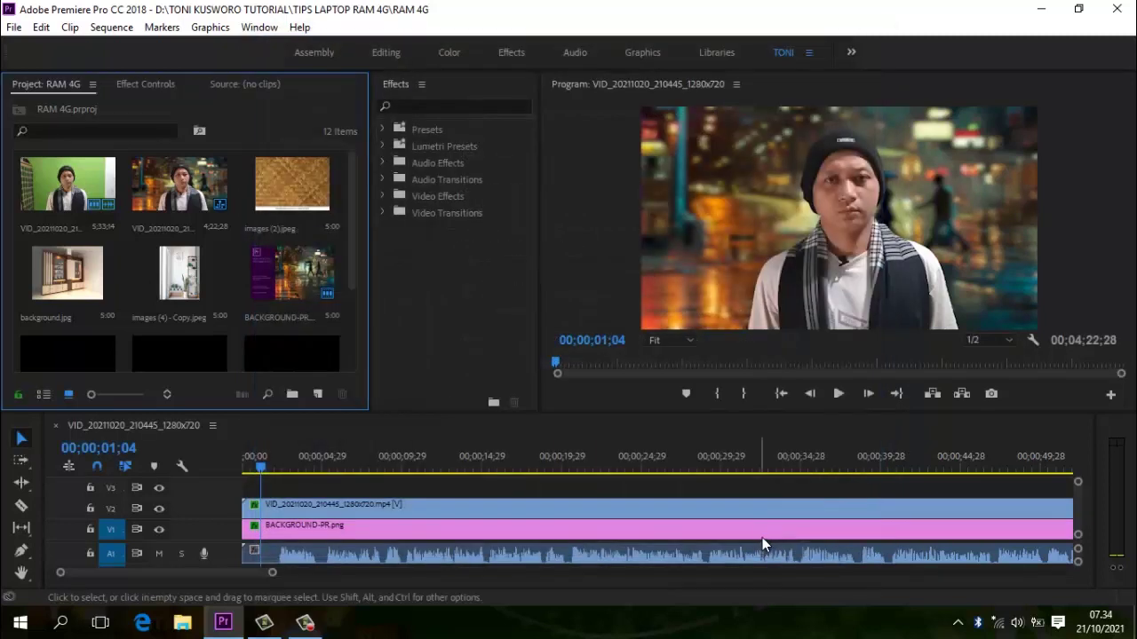
- Close Premiere Pro and browse to Documents > Adobe > Premiere Pro in File Explorer
{"action": "left_click", "coordinate": [1116, 9]}
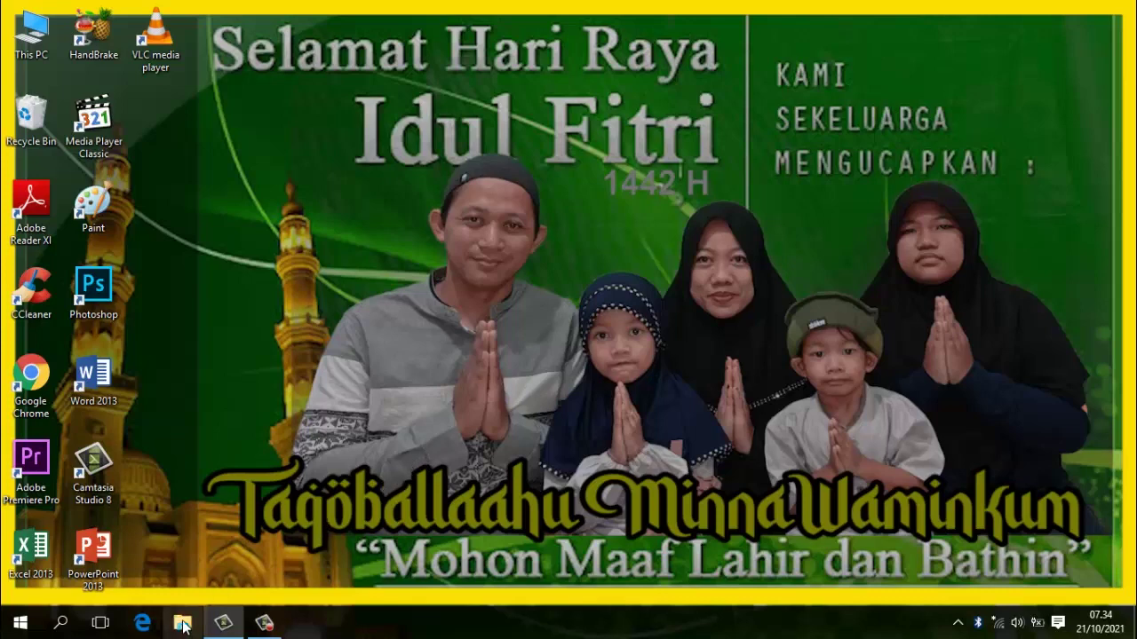
{"action": "left_click", "coordinate": [183, 624]}
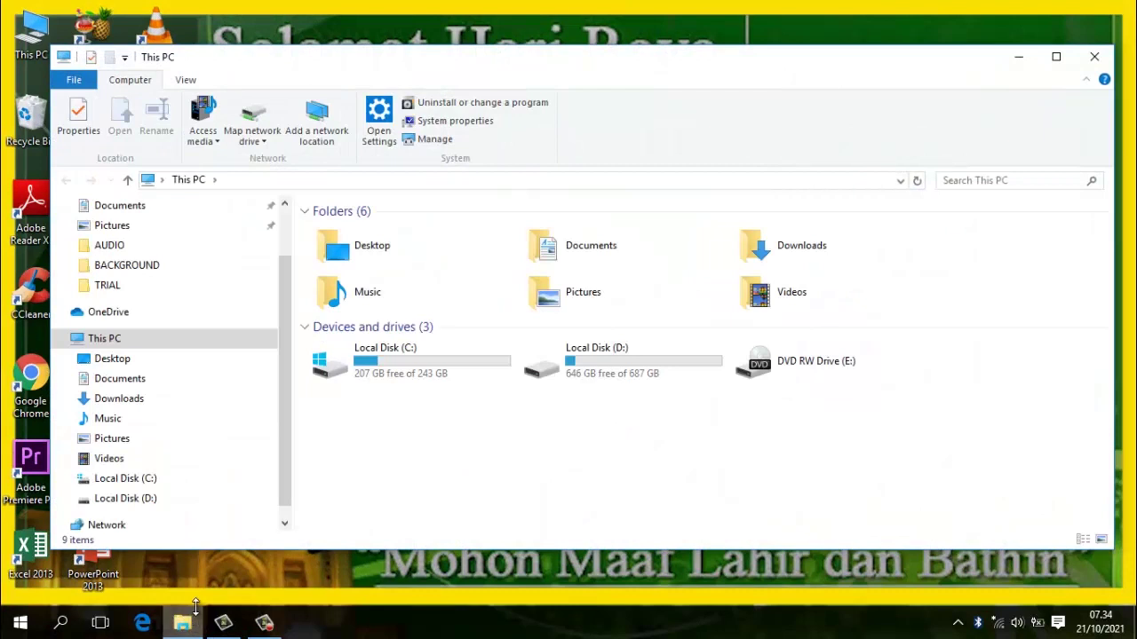
{"action": "left_click", "coordinate": [120, 206]}
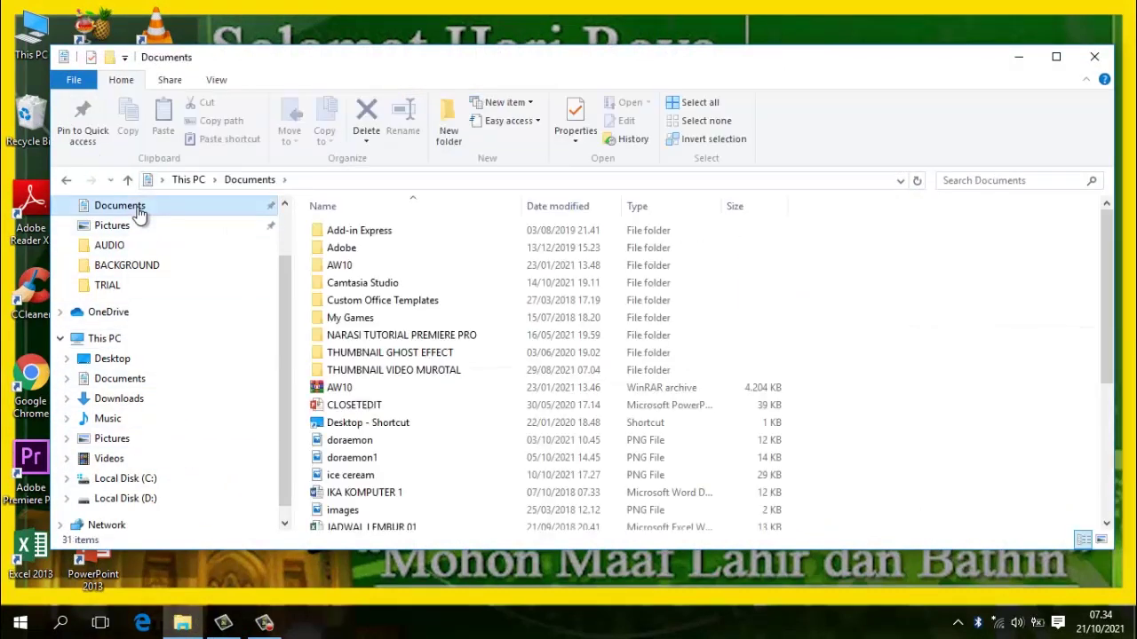
{"action": "double_click", "coordinate": [342, 249]}
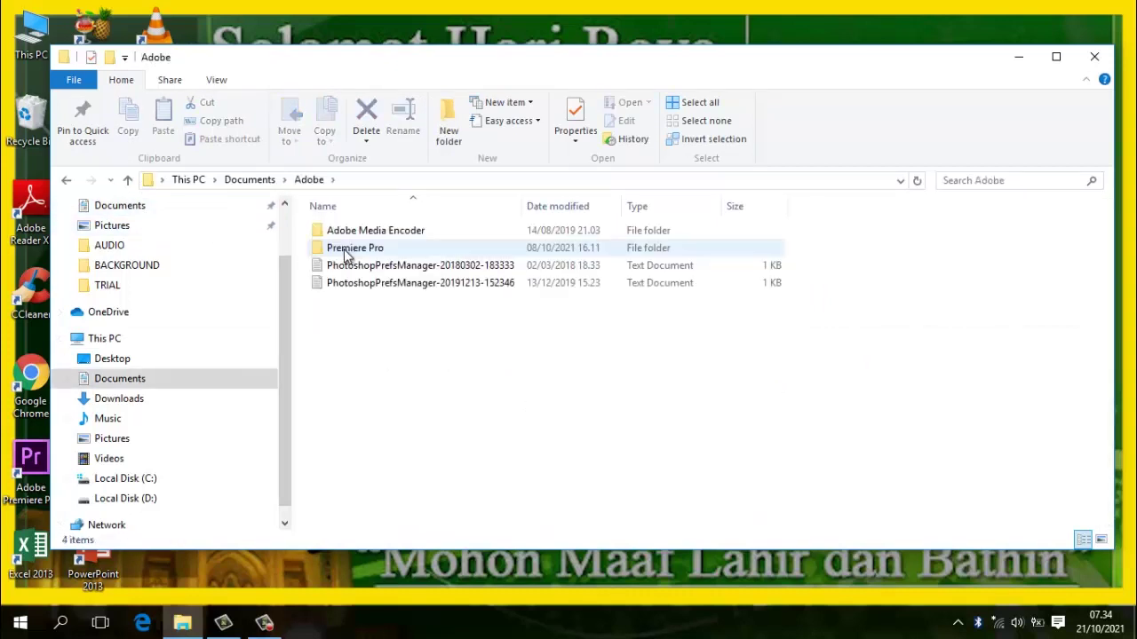
{"action": "double_click", "coordinate": [346, 250]}
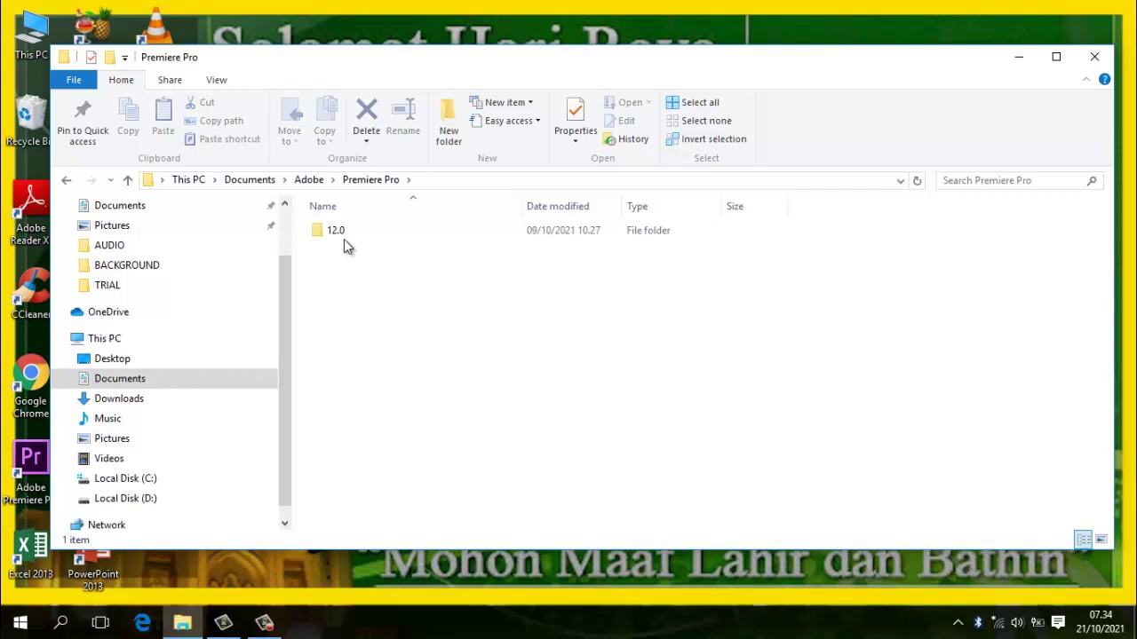
- Delete the 12.0 folder and close File Explorer
{"action": "right_click", "coordinate": [340, 229]}
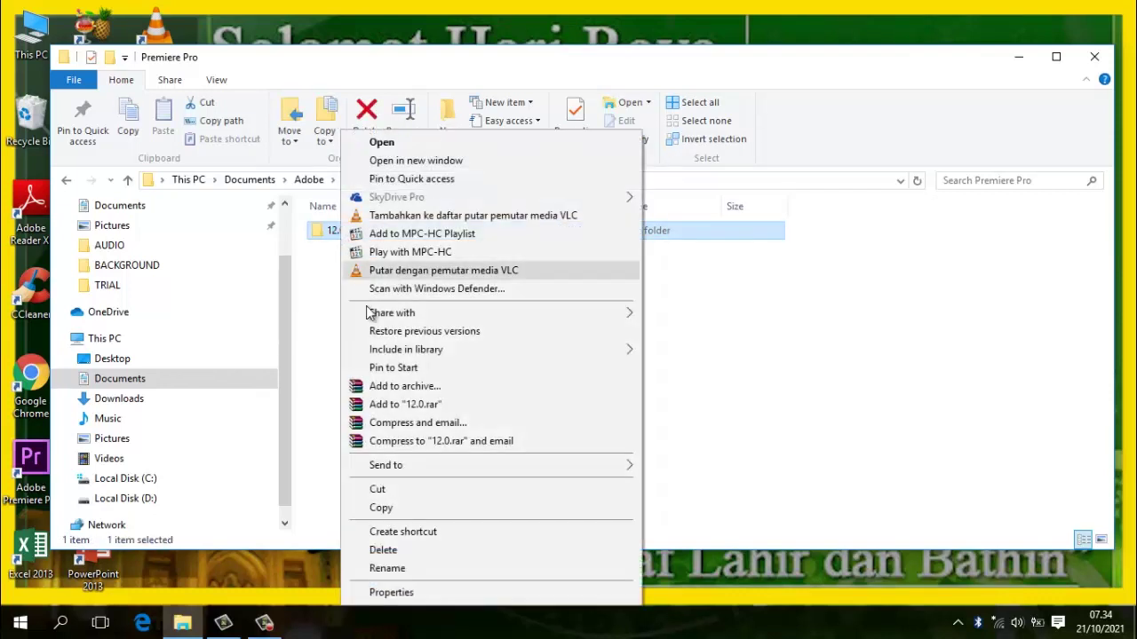
{"action": "left_click", "coordinate": [380, 549]}
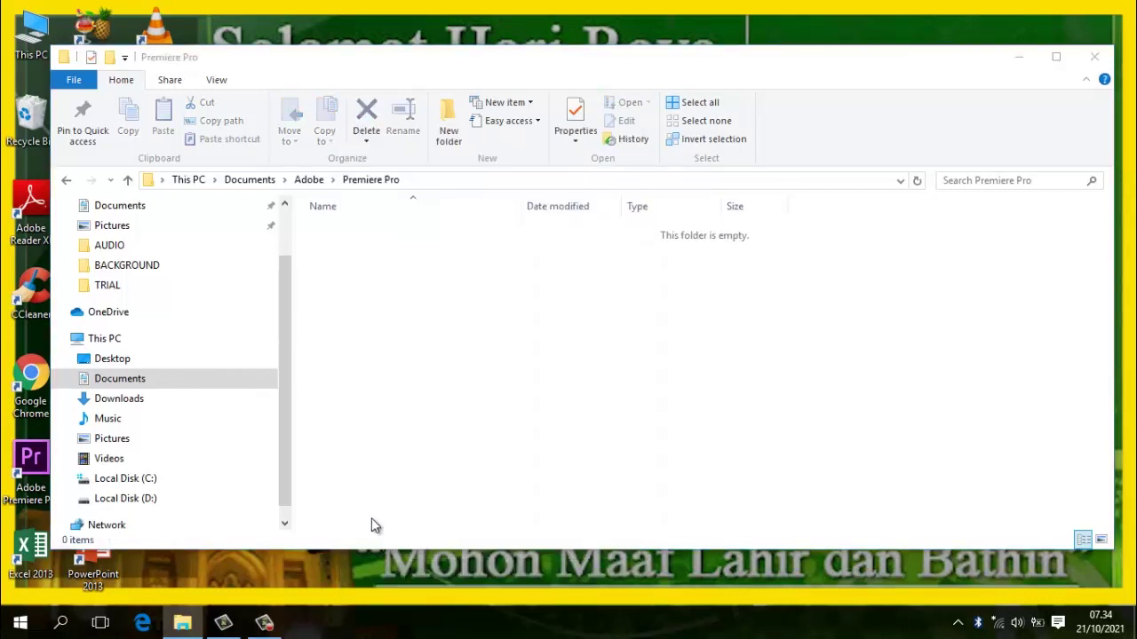
{"action": "left_click", "coordinate": [1096, 59]}
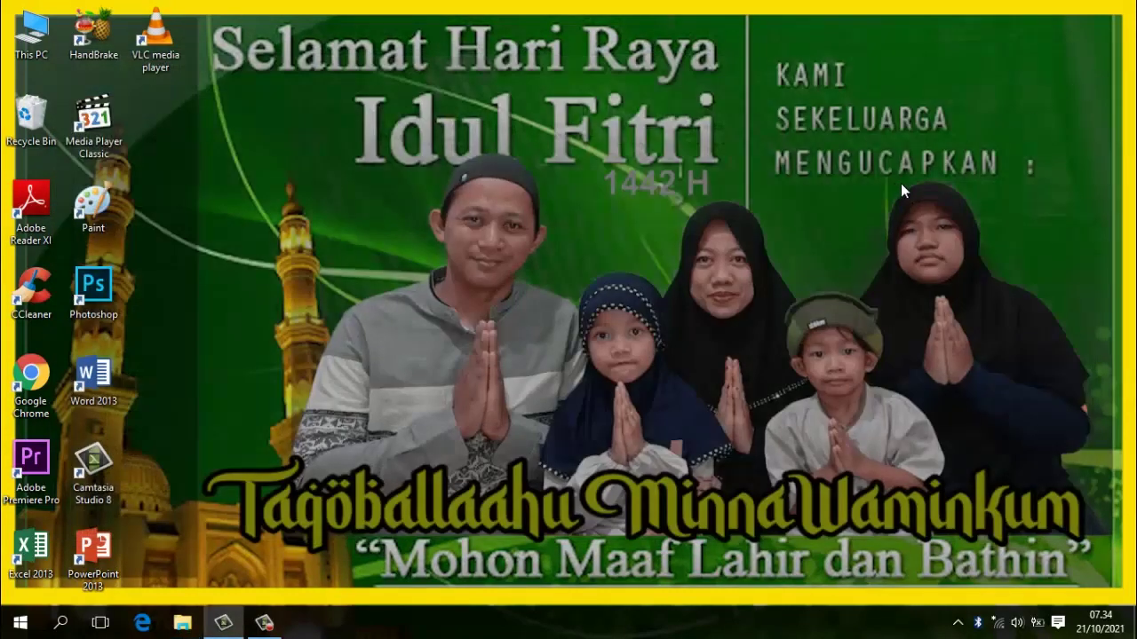
- Open the %temp% folder from Windows search
{"action": "left_click", "coordinate": [62, 626]}
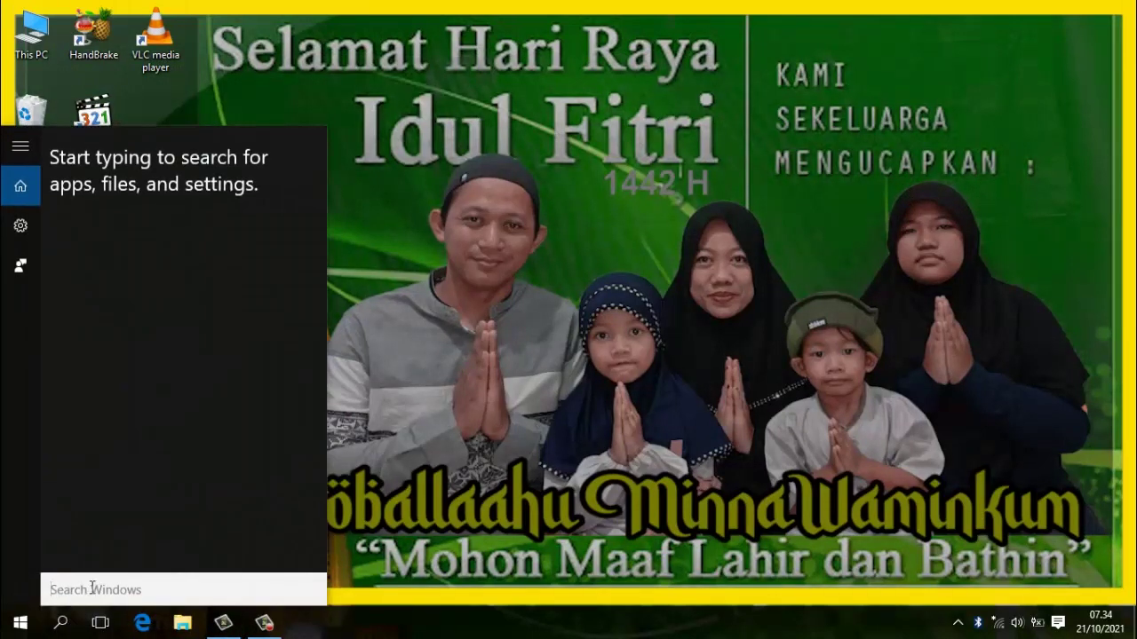
{"action": "type", "text": "%temp%"}
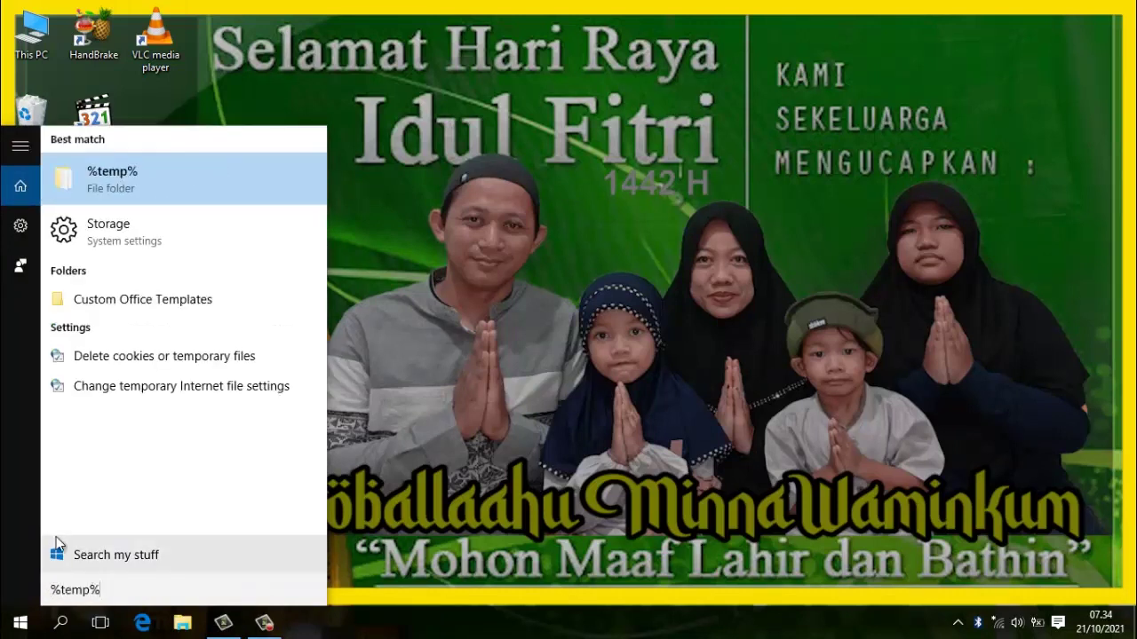
{"action": "left_click", "coordinate": [208, 186]}
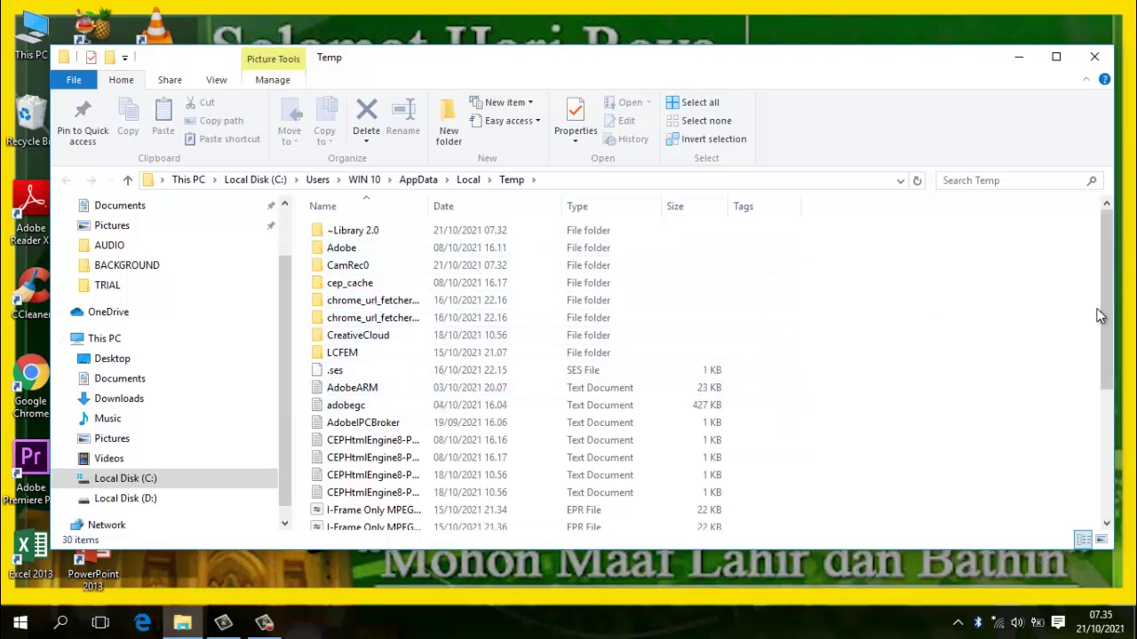
{"action": "mouse_move", "coordinate": [1110, 313]}
{"action": "left_mouse_down"}
{"action": "mouse_move", "coordinate": [1110, 354]}
{"action": "mouse_move", "coordinate": [1109, 267]}
{"action": "left_mouse_up"}
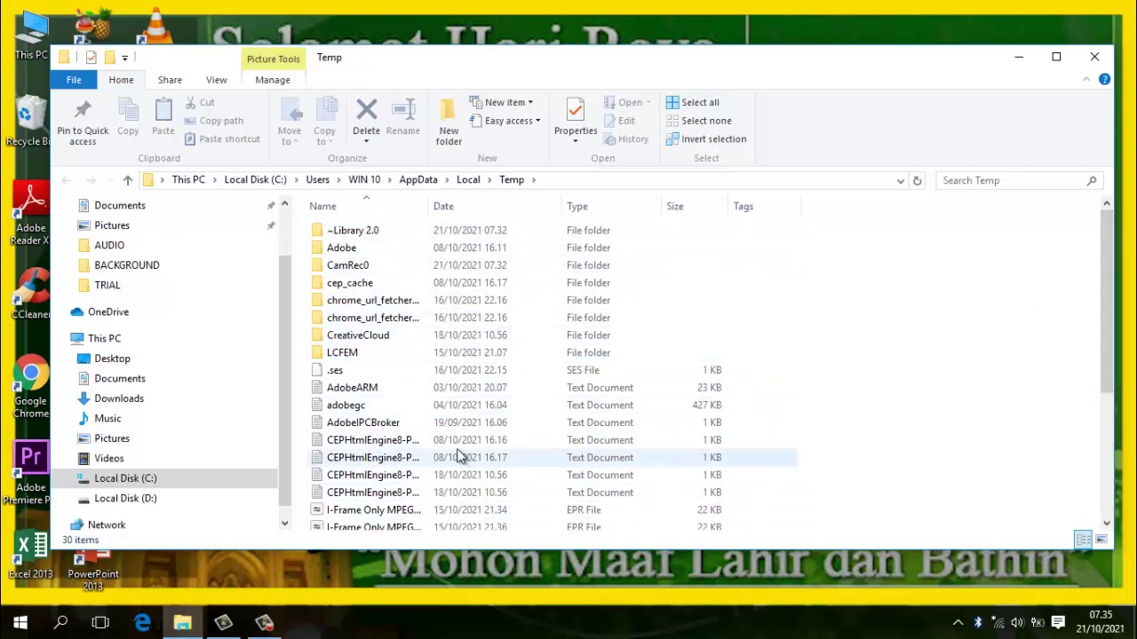
- Delete all 30 Temp items, skipping the in-use CamRec0 folder, and close the window
{"action": "left_click", "coordinate": [395, 318]}
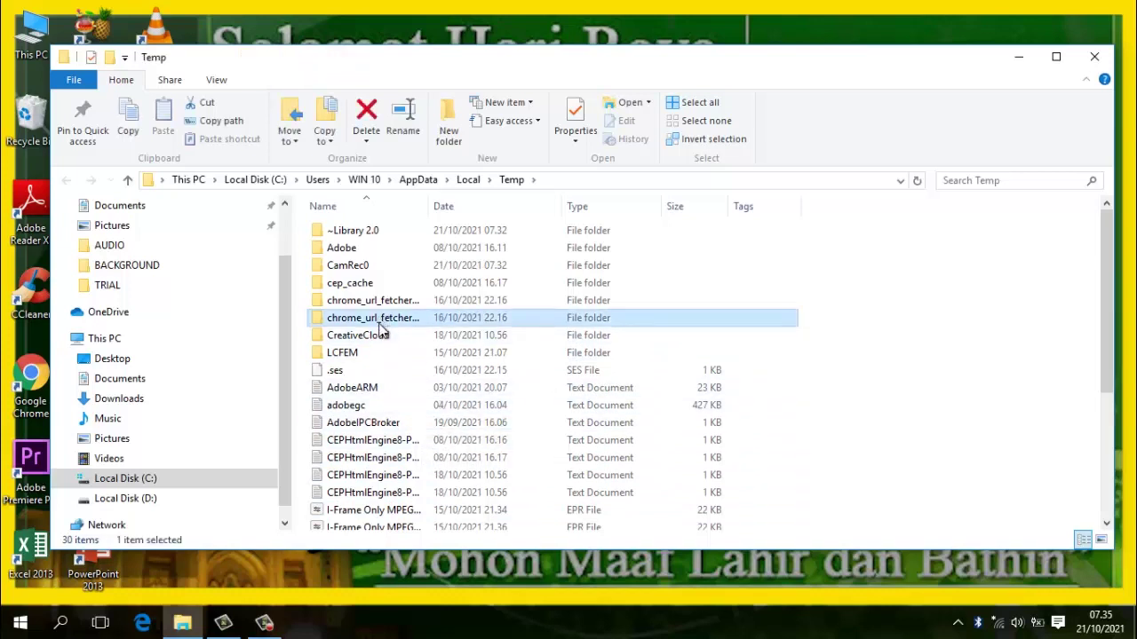
{"action": "key", "text": "ctrl+a"}
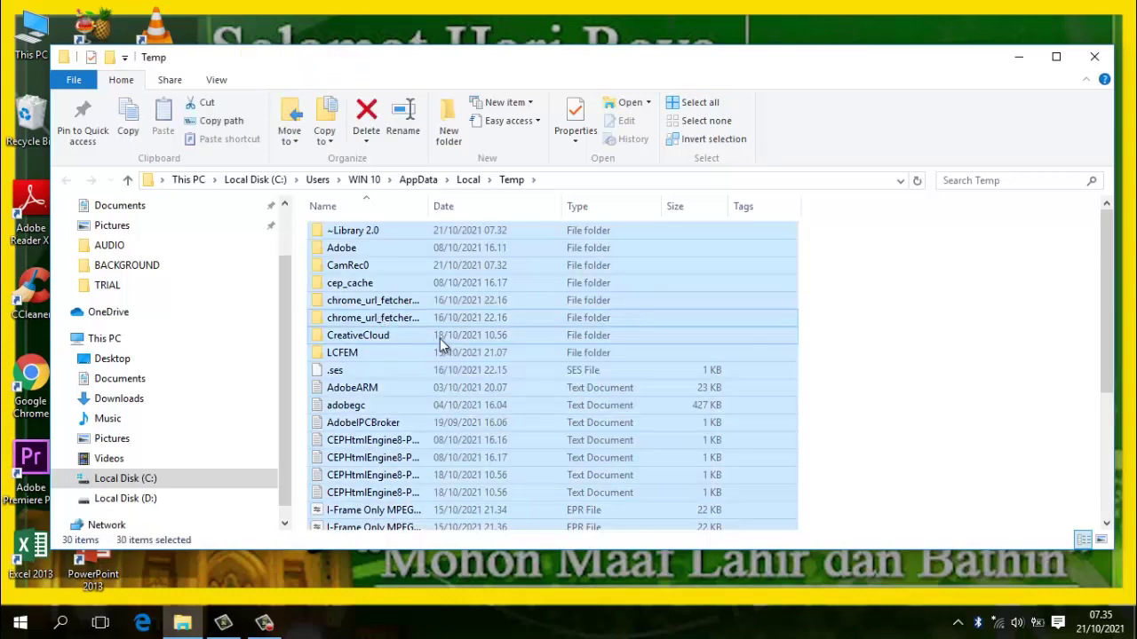
{"action": "right_click", "coordinate": [418, 314]}
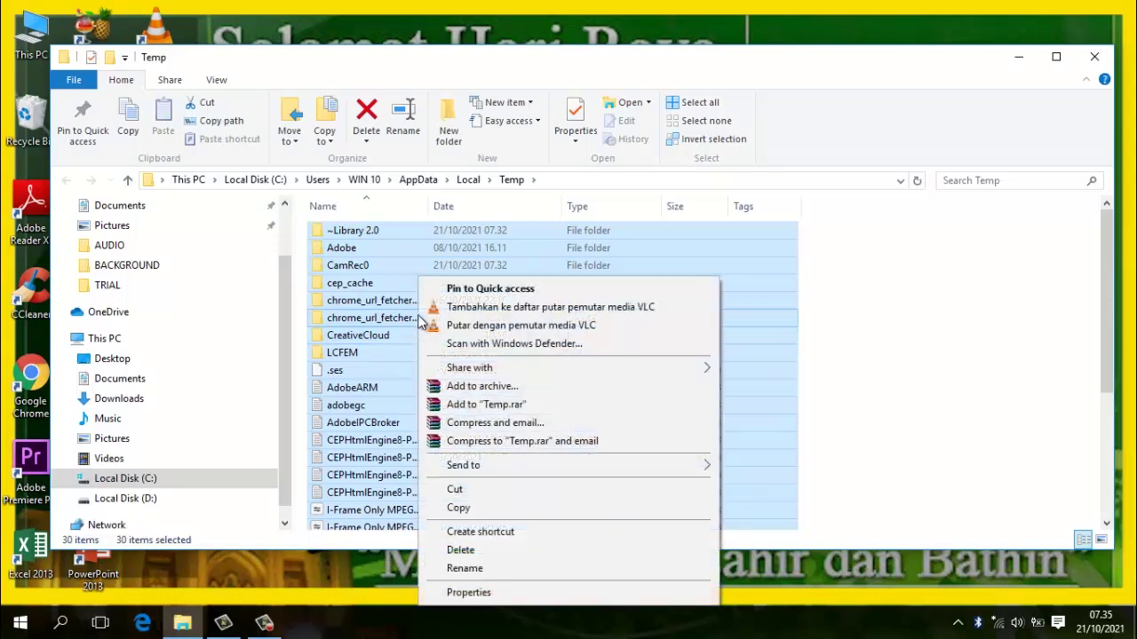
{"action": "left_click", "coordinate": [463, 550]}
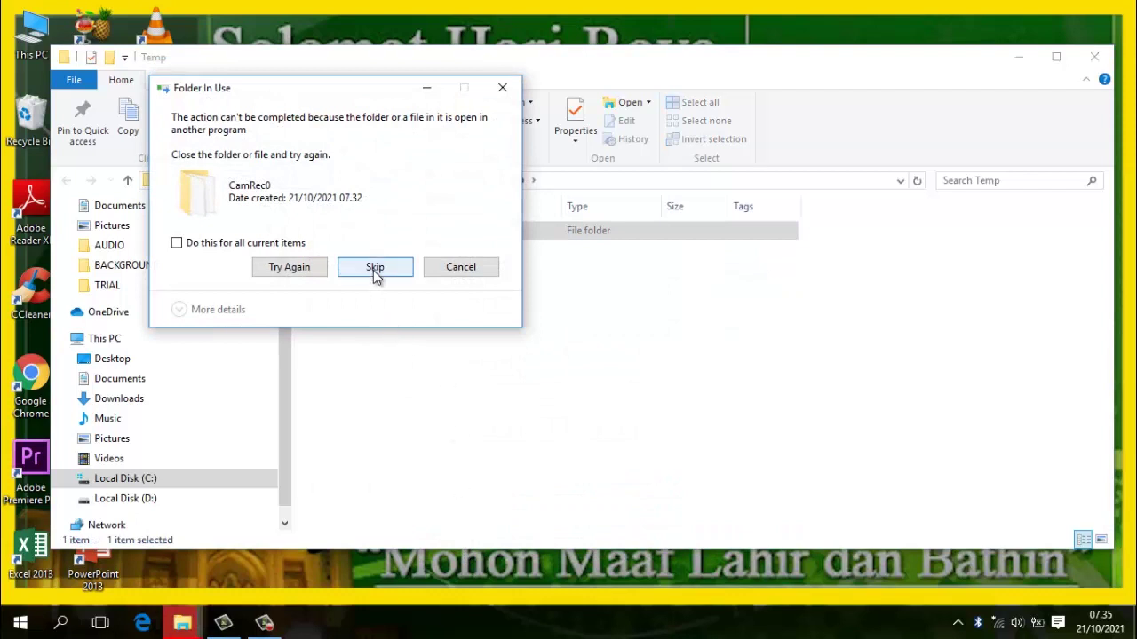
{"action": "left_click", "coordinate": [373, 268]}
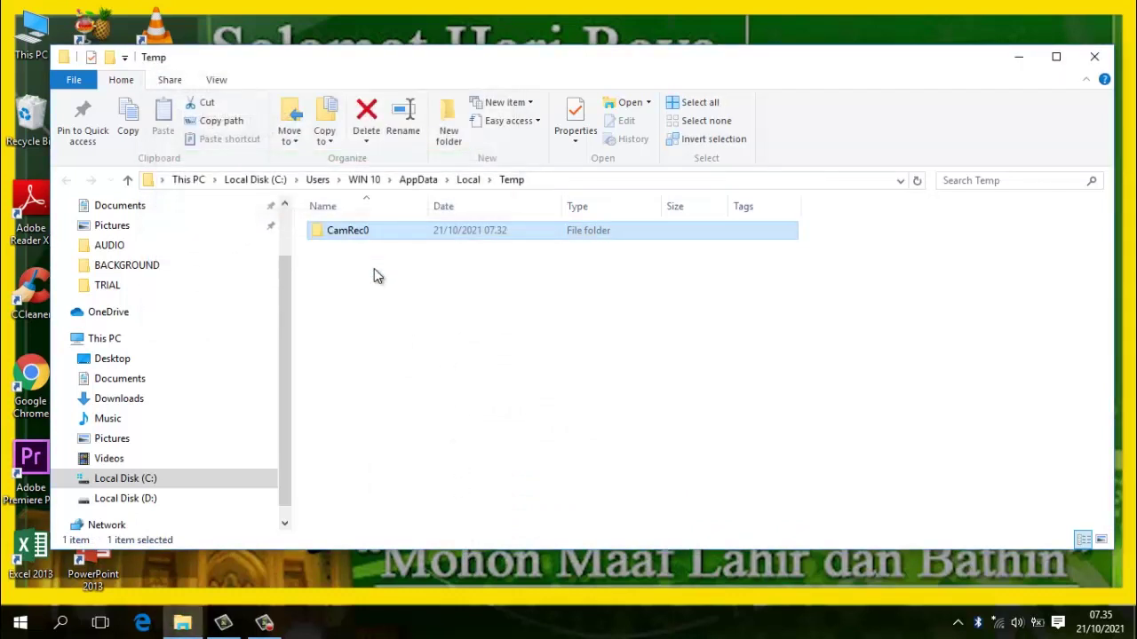
{"action": "left_click", "coordinate": [1102, 64]}
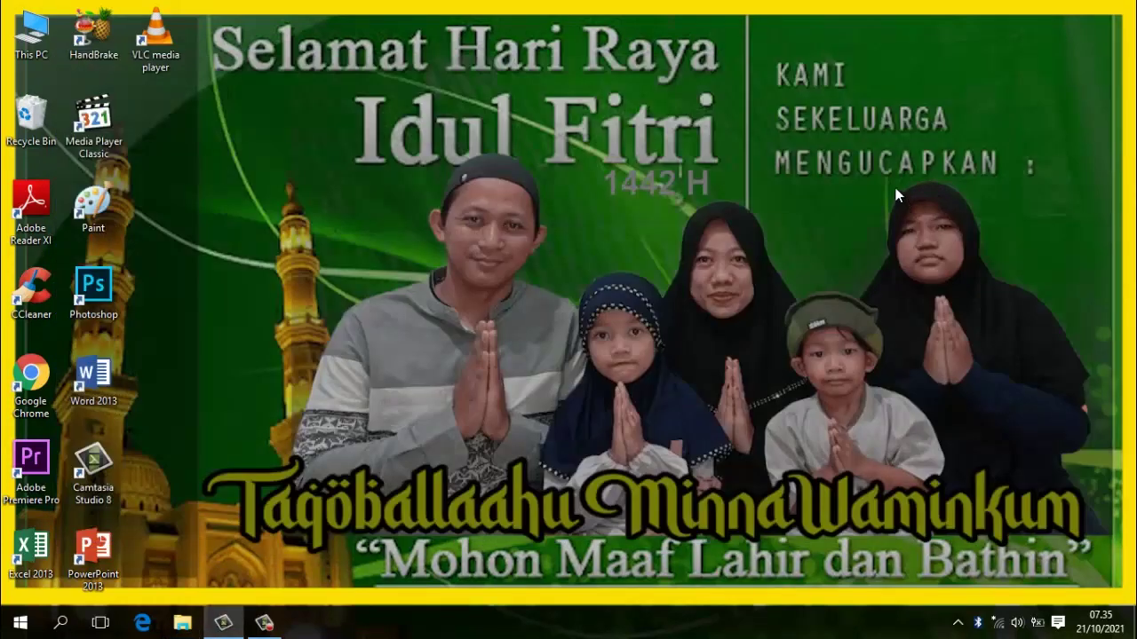
- Open the Windows Temp folder through the Run dialog
{"action": "left_click", "coordinate": [61, 622]}
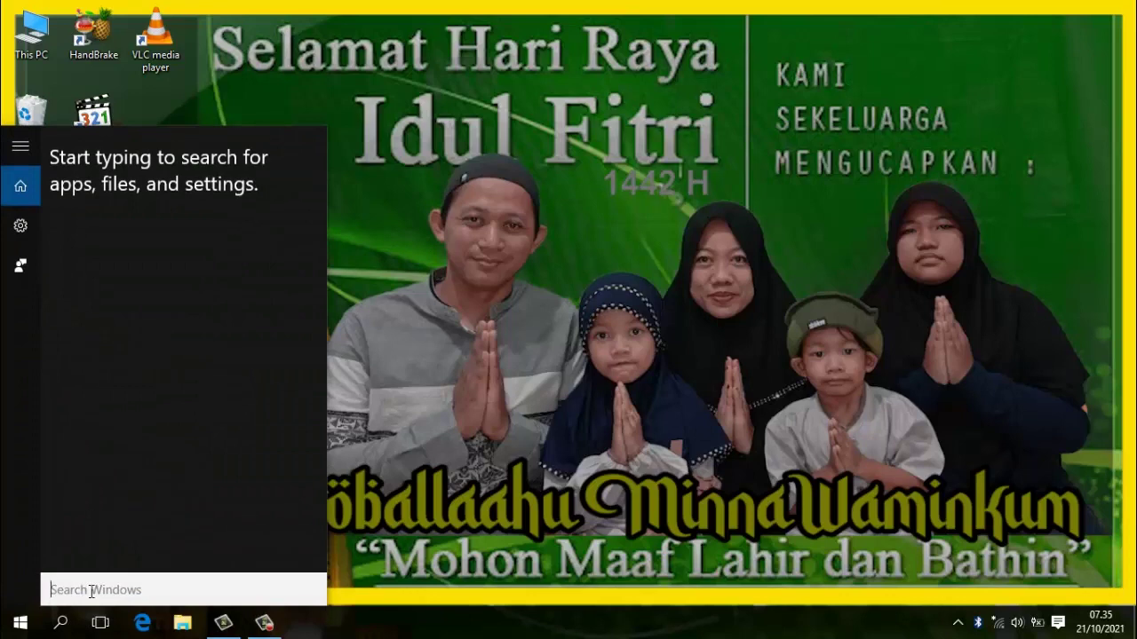
{"action": "type", "text": "run"}
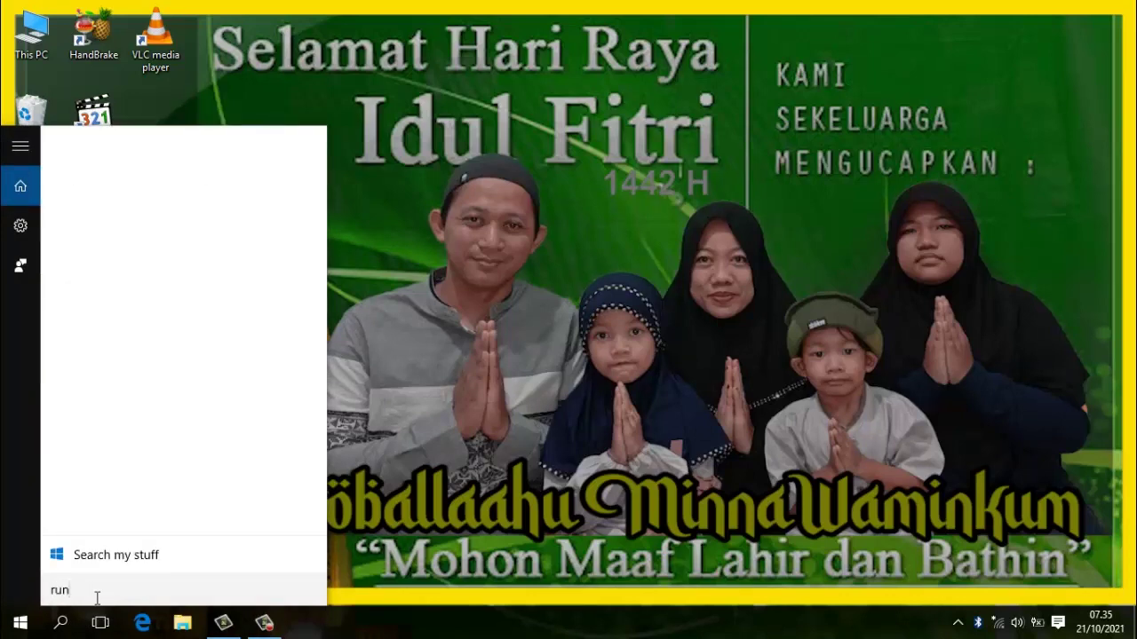
{"action": "left_click", "coordinate": [150, 177]}
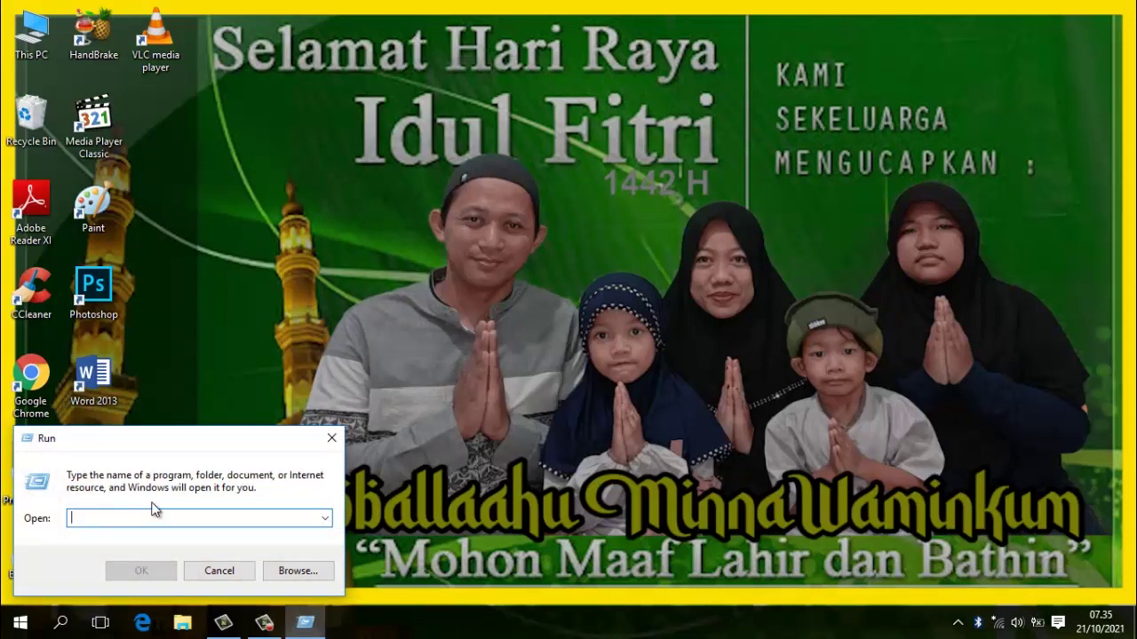
{"action": "type", "text": "temp"}
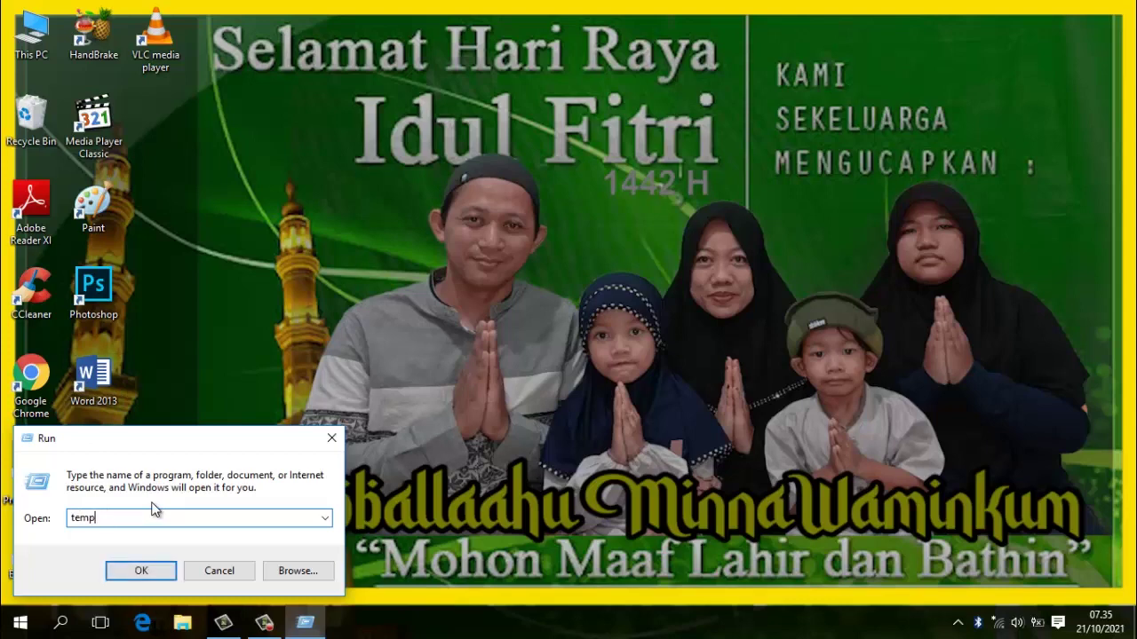
{"action": "left_click", "coordinate": [148, 574]}
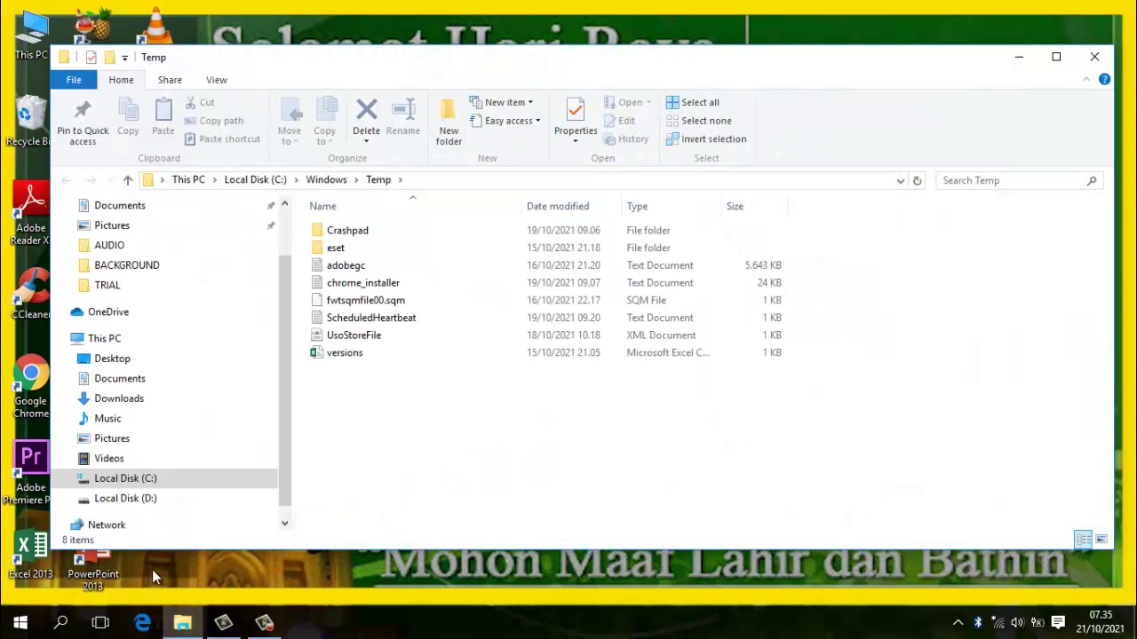
- Delete everything in Windows Temp, leaving only adobegc, and close the window
{"action": "left_click", "coordinate": [356, 284]}
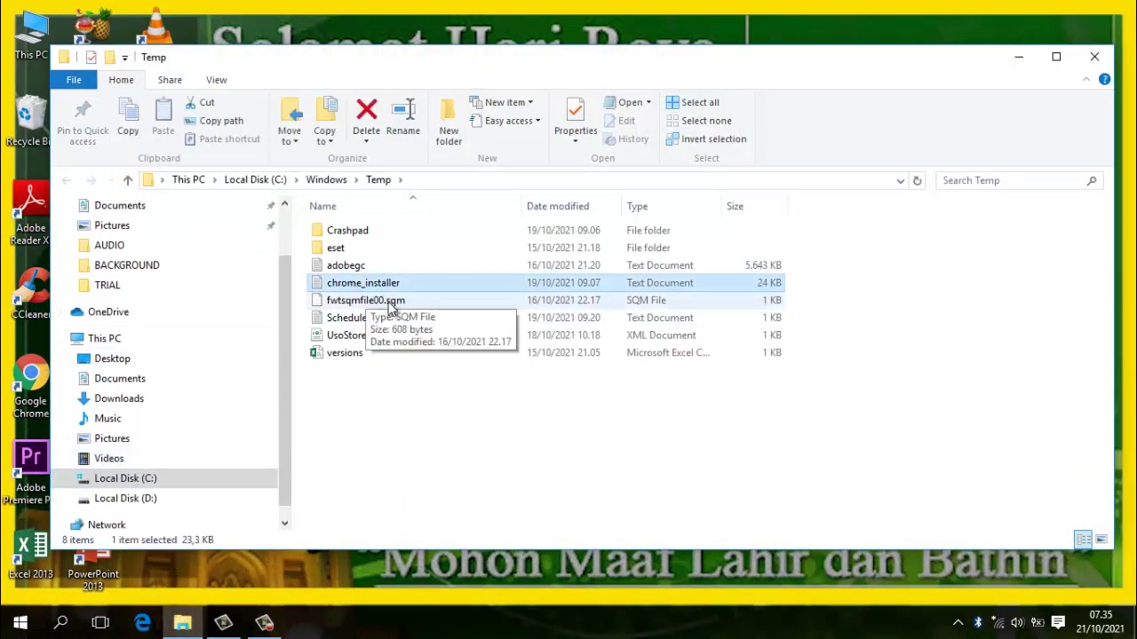
{"action": "key", "text": "ctrl+a"}
{"action": "right_click", "coordinate": [374, 256]}
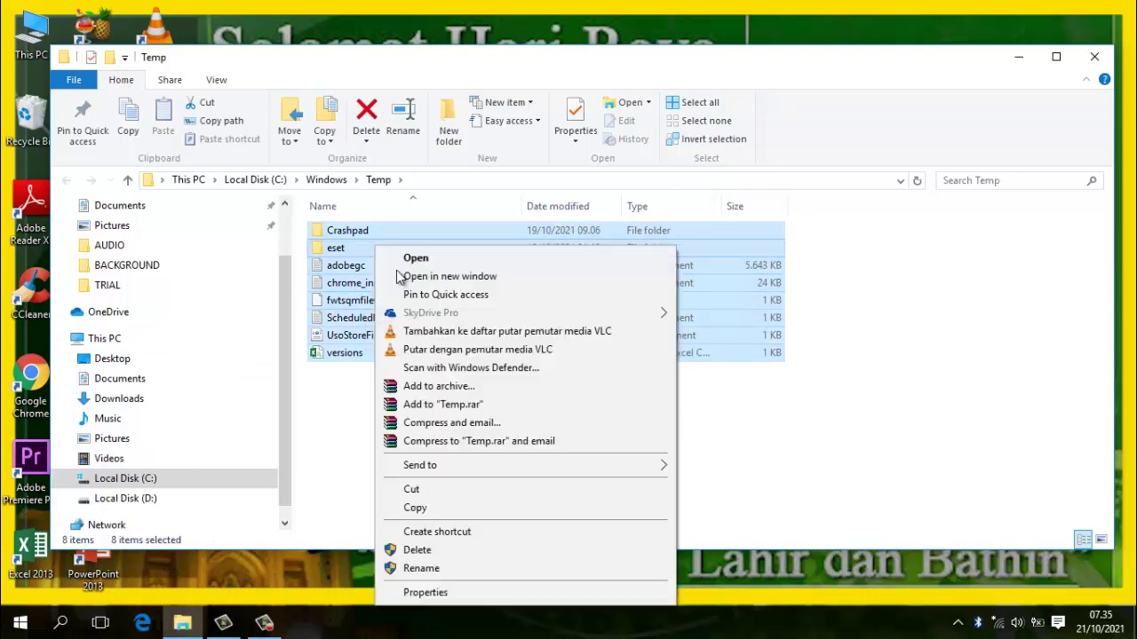
{"action": "left_click", "coordinate": [400, 551]}
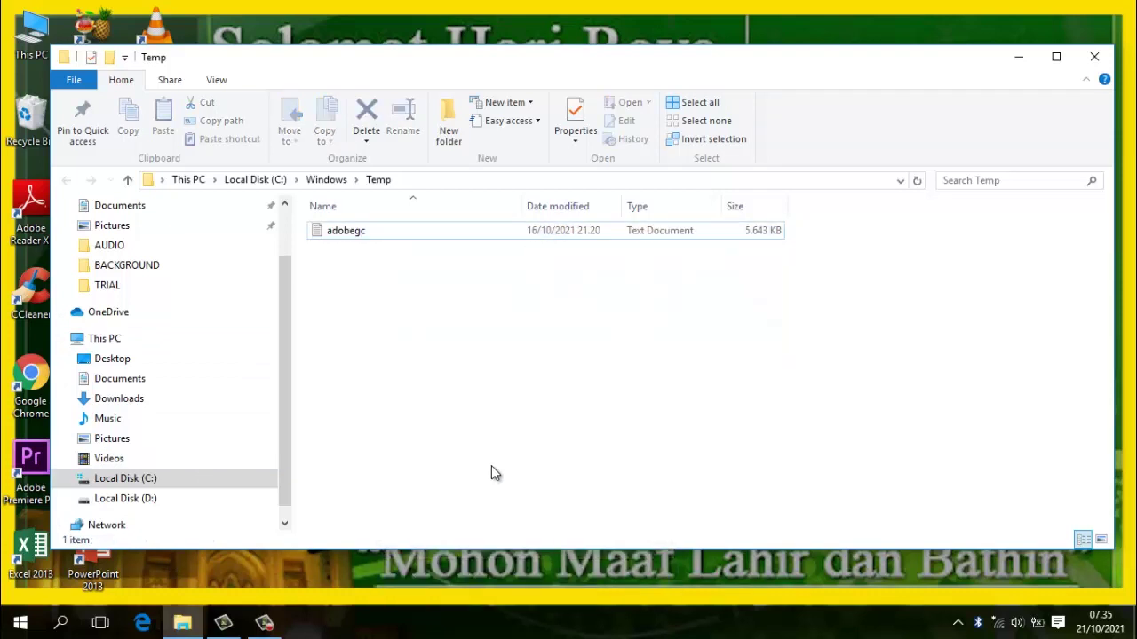
{"action": "left_click", "coordinate": [1095, 56]}
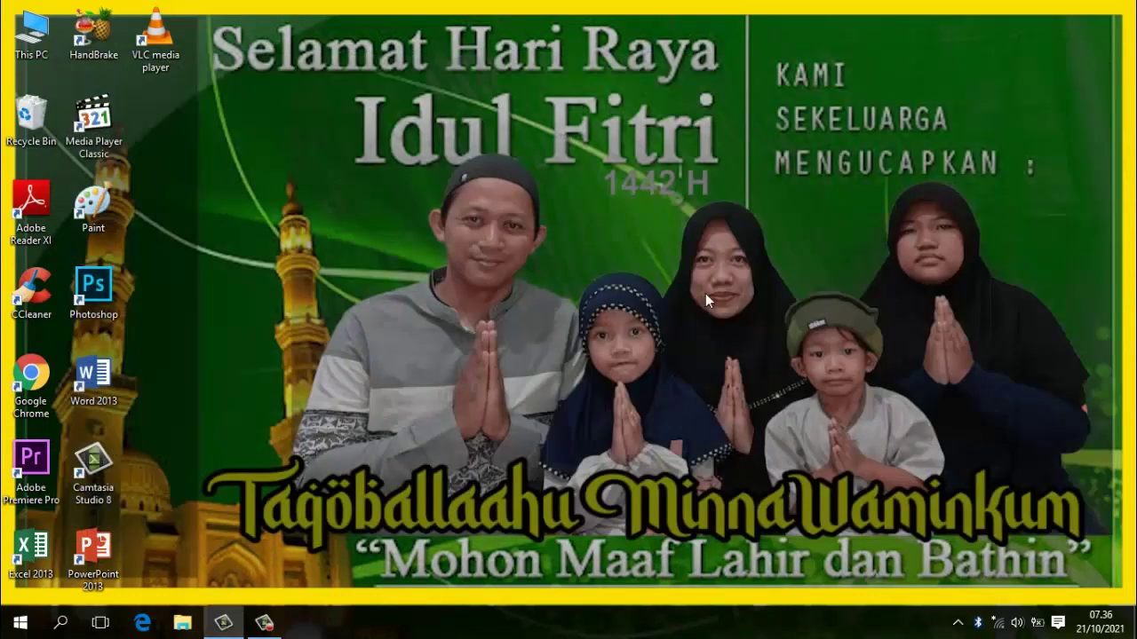
- Run 'prefetch' from the Run dialog to open the Prefetch folder
{"action": "left_click", "coordinate": [62, 622]}
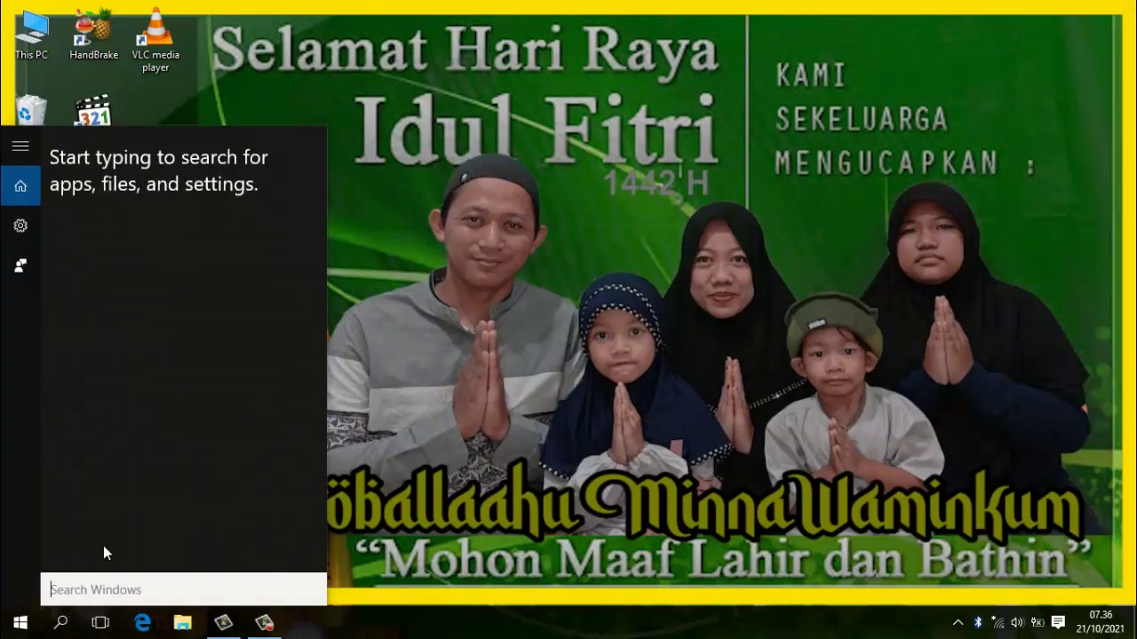
{"action": "type", "text": "run"}
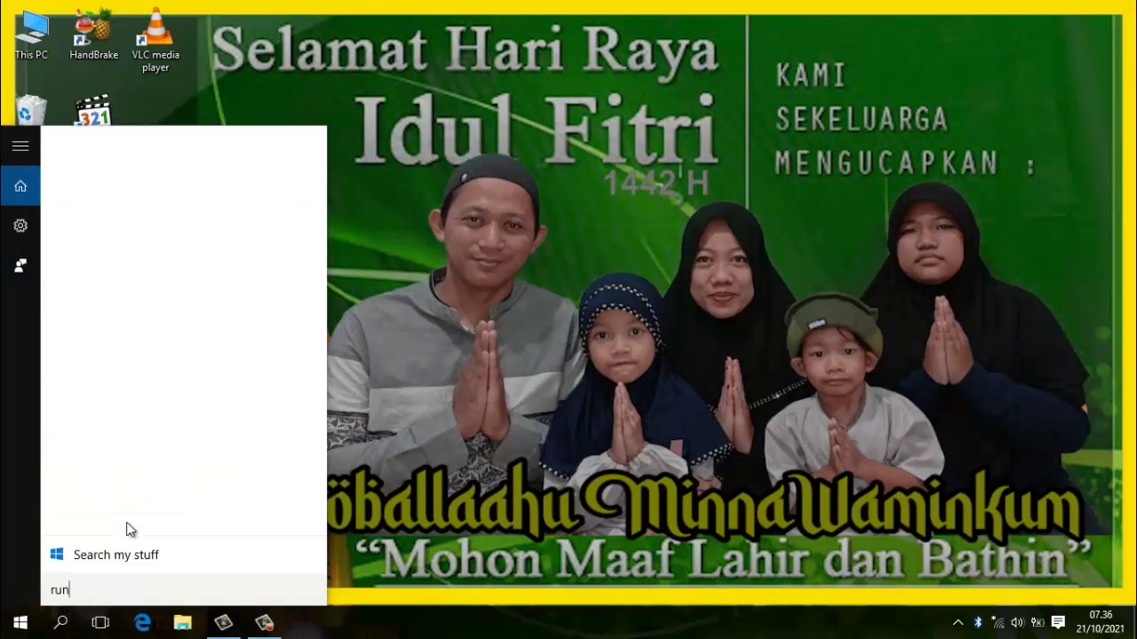
{"action": "left_click", "coordinate": [181, 182]}
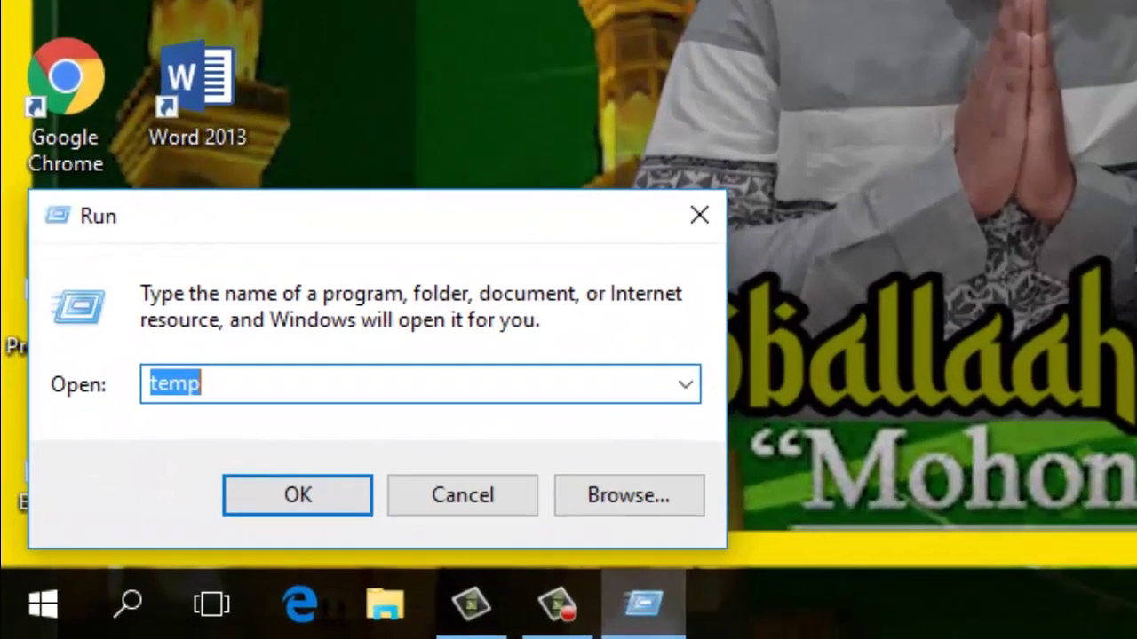
{"action": "type", "text": "pr"}
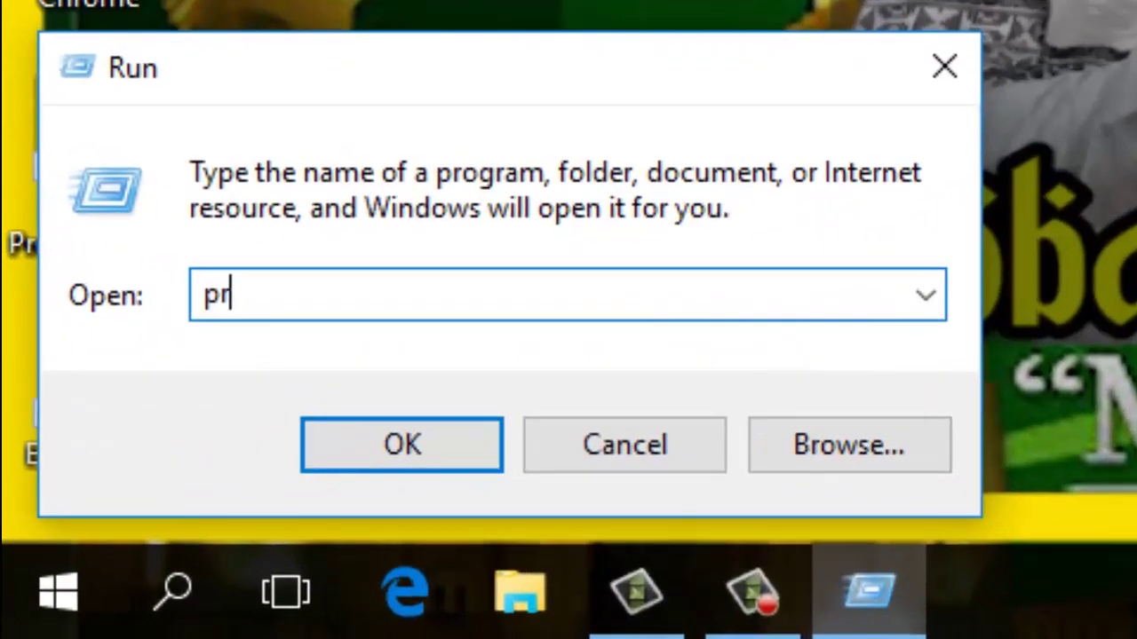
{"action": "type", "text": "efetch"}
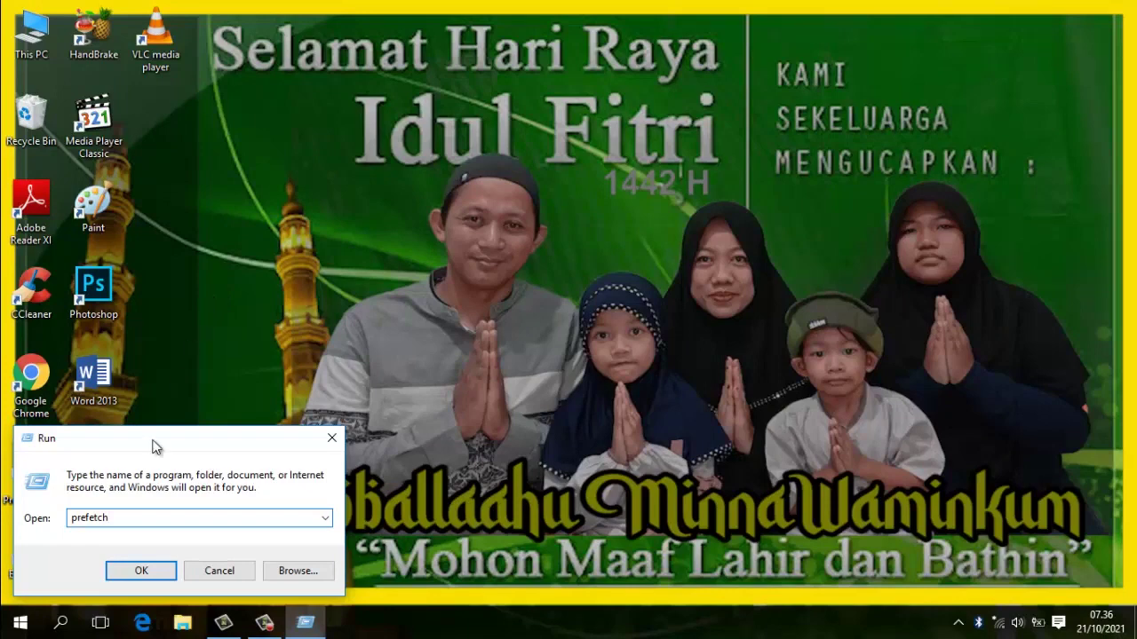
{"action": "left_click", "coordinate": [128, 573]}
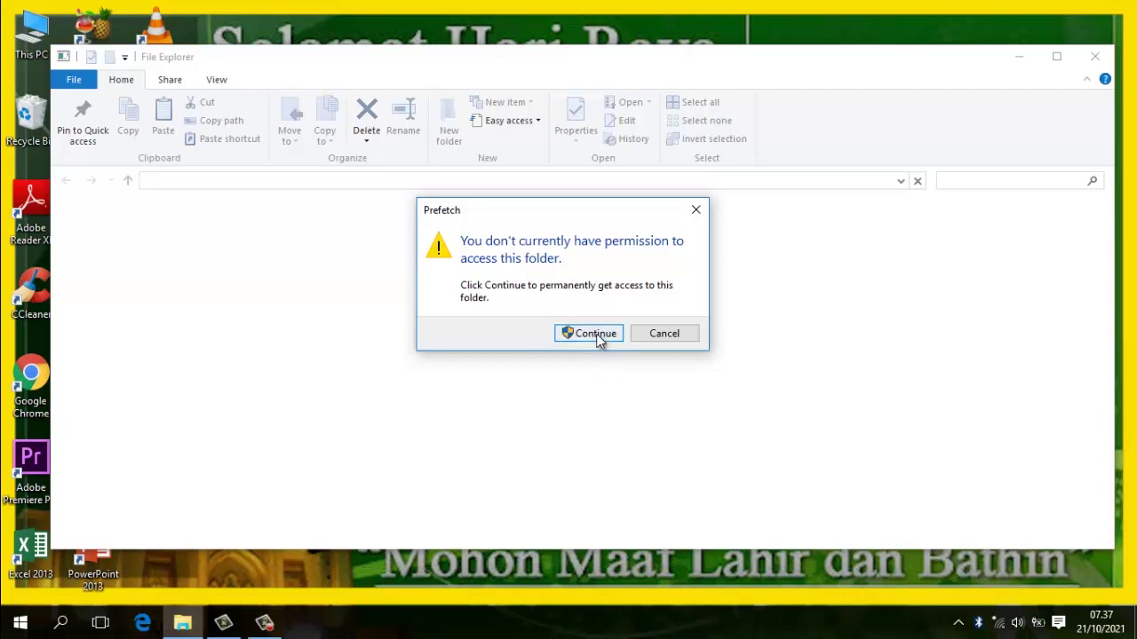
- Grant access, then delete all 161 Prefetch items, skipping in-use PfPre_b2d064c8.mkd
{"action": "left_click", "coordinate": [595, 336]}
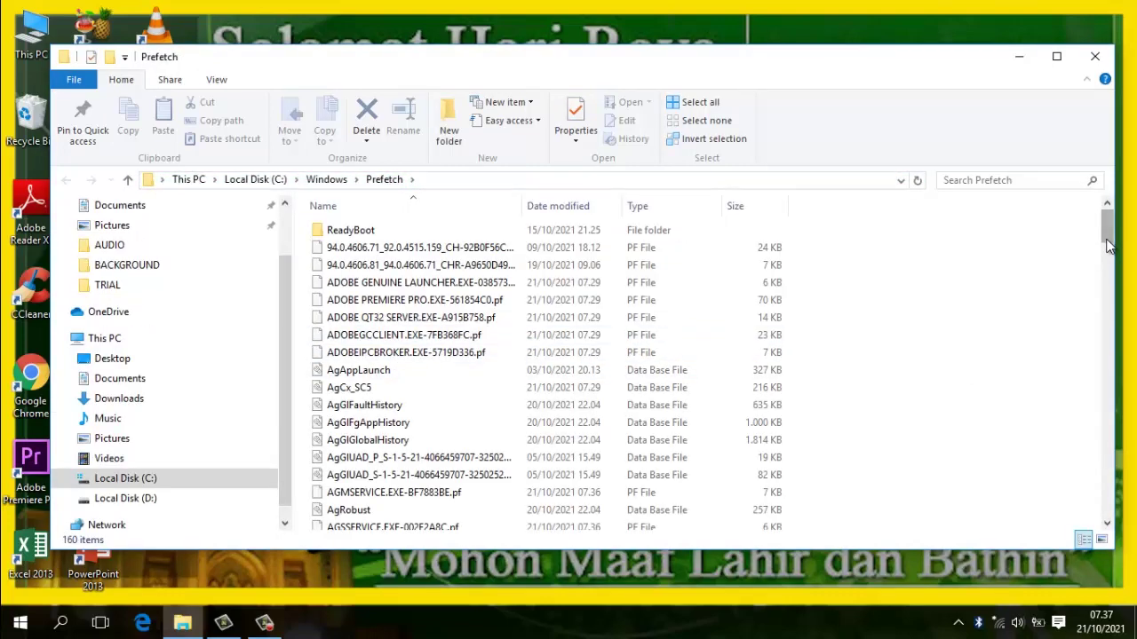
{"action": "left_click", "coordinate": [1101, 283]}
{"action": "mouse_move", "coordinate": [1099, 283]}
{"action": "left_mouse_down"}
{"action": "mouse_move", "coordinate": [1117, 475]}
{"action": "mouse_move", "coordinate": [1104, 452]}
{"action": "mouse_move", "coordinate": [1105, 222]}
{"action": "left_mouse_up"}
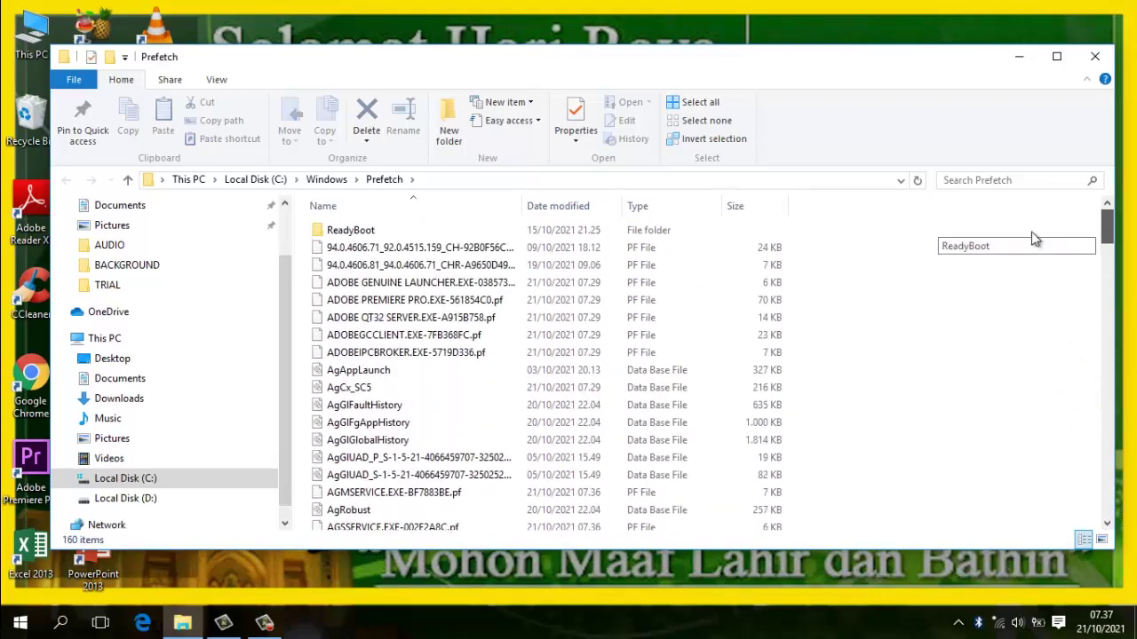
{"action": "left_click", "coordinate": [444, 300]}
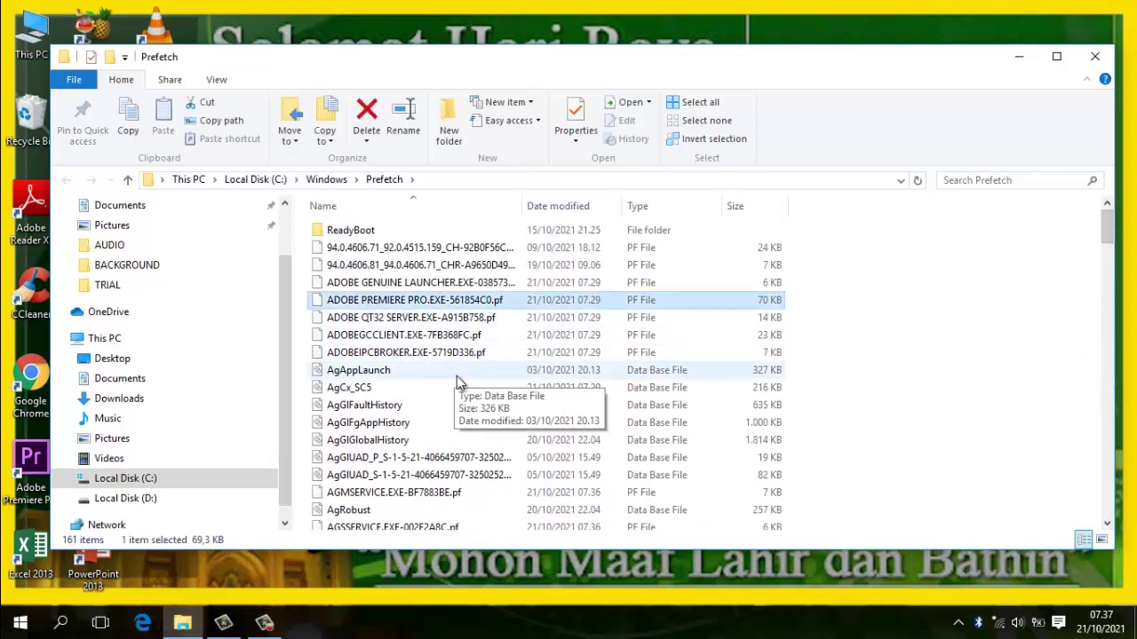
{"action": "key", "text": "ctrl+a"}
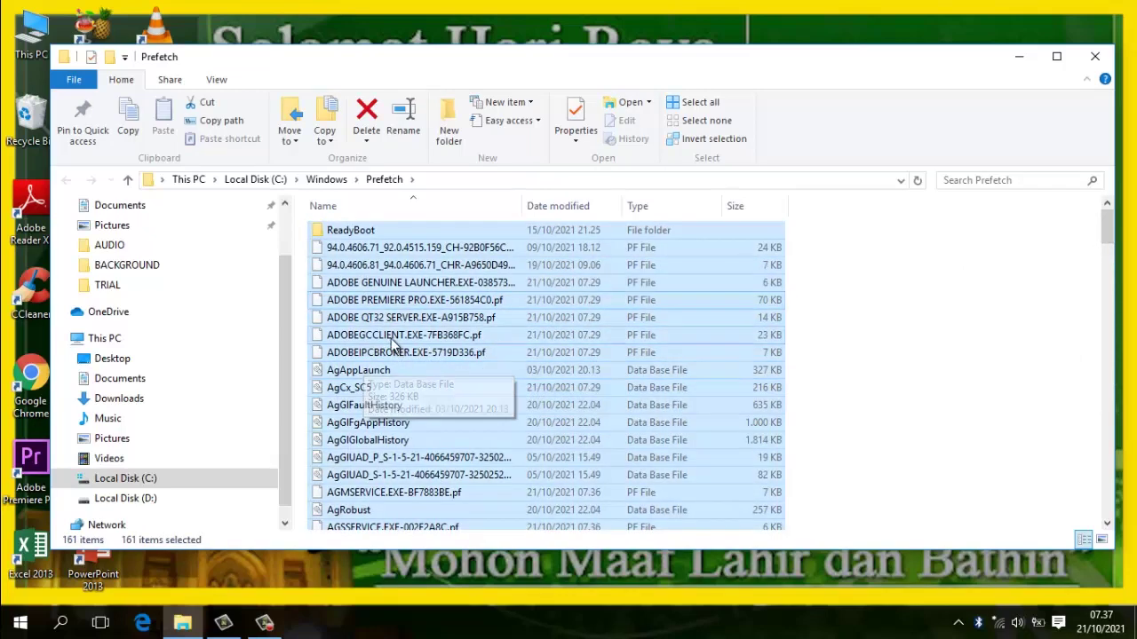
{"action": "right_click", "coordinate": [397, 318]}
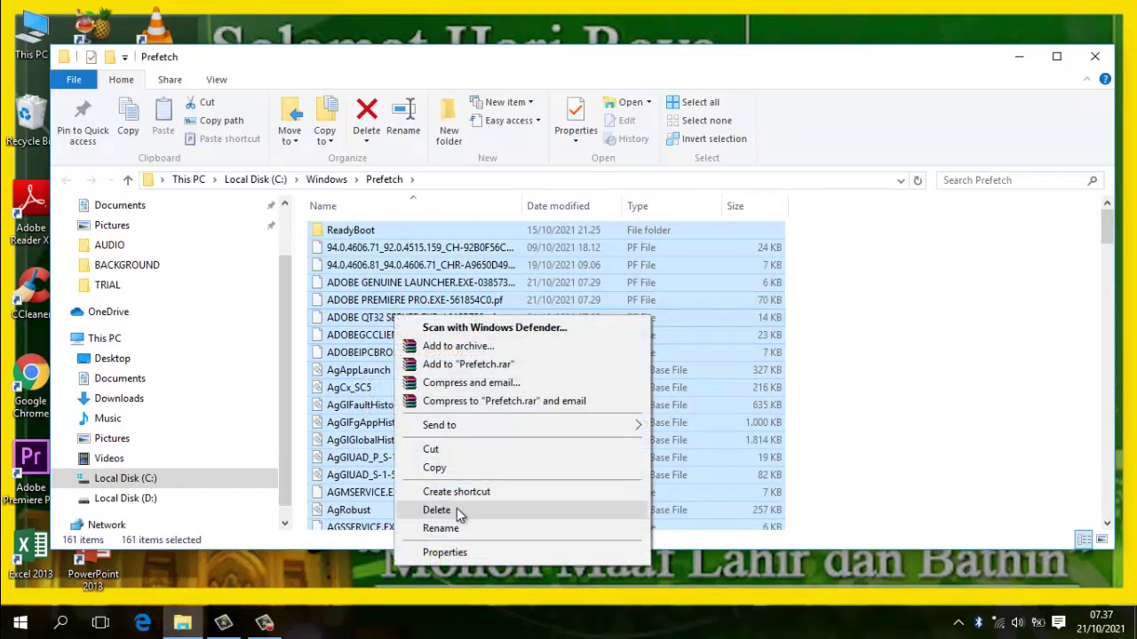
{"action": "left_click", "coordinate": [456, 509]}
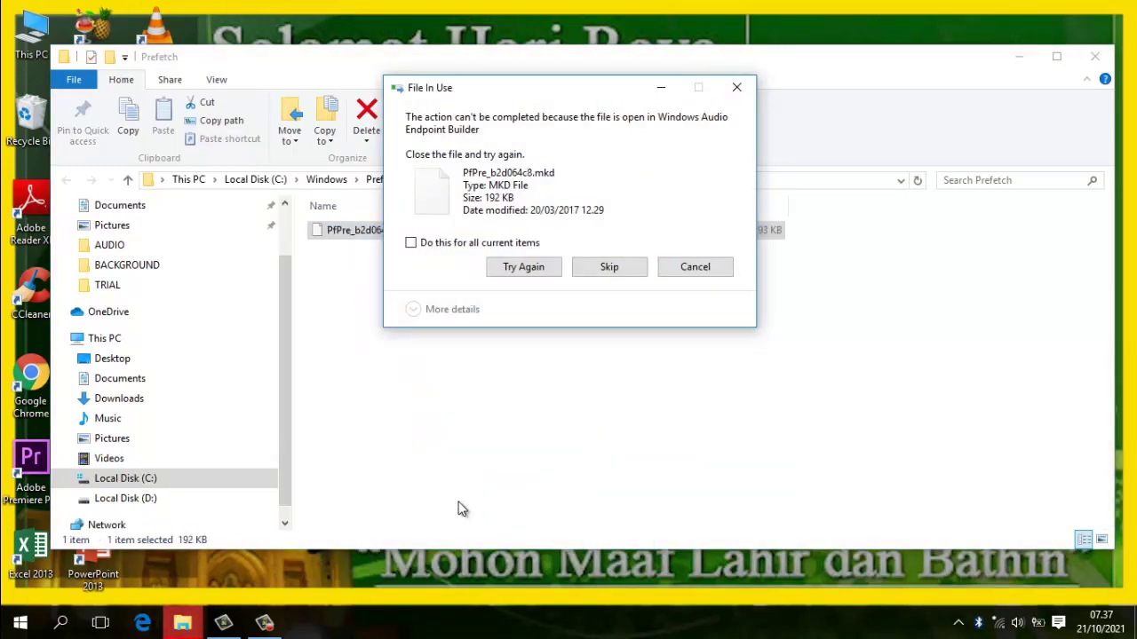
{"action": "left_click", "coordinate": [609, 267]}
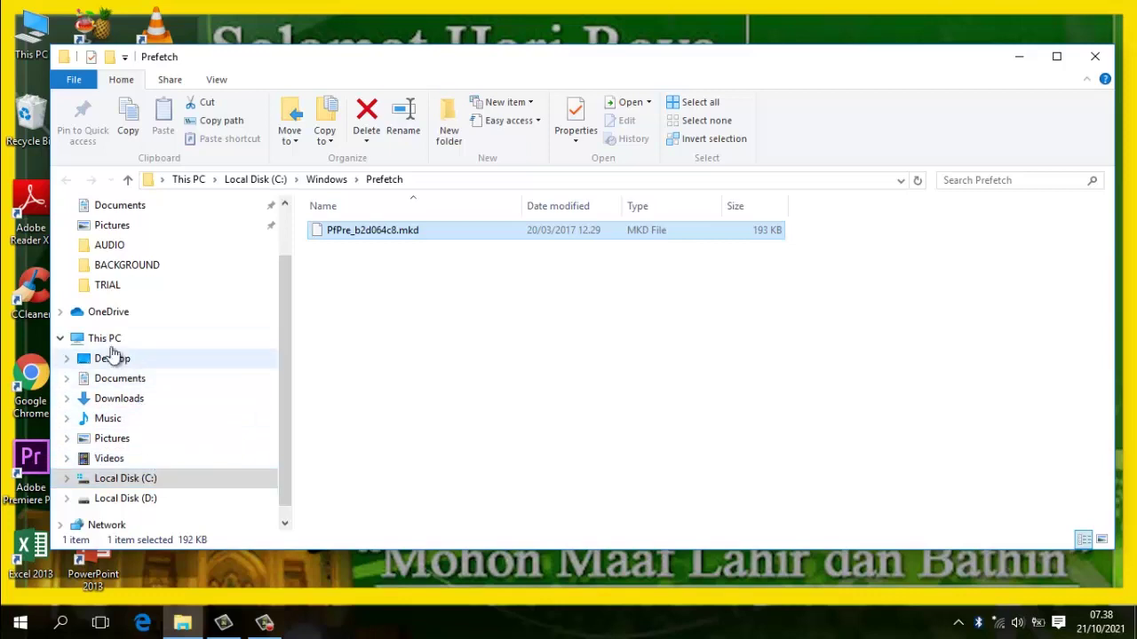
- Run Disk Cleanup on Local Disk (D:) from This PC and permanently delete the found files
{"action": "left_click", "coordinate": [108, 343]}
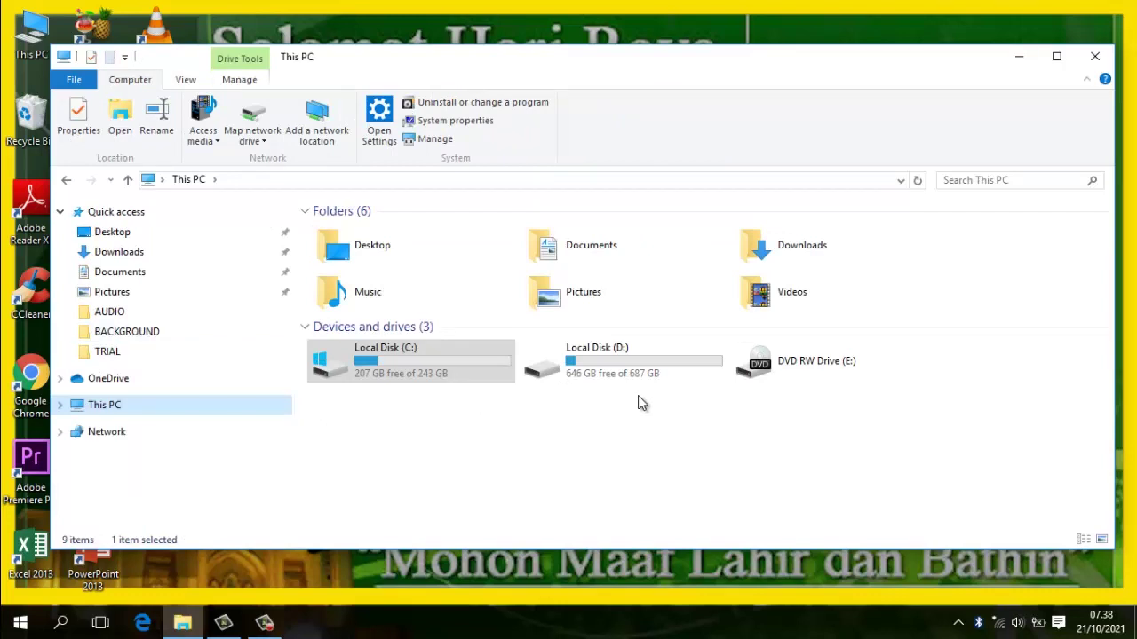
{"action": "right_click", "coordinate": [619, 366]}
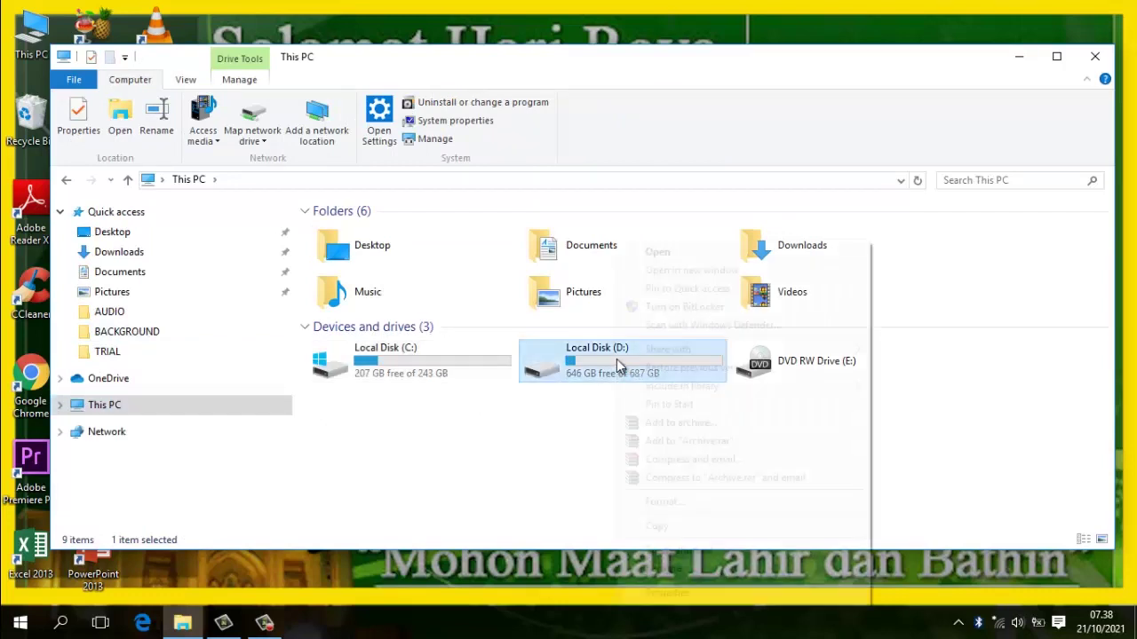
{"action": "left_click", "coordinate": [658, 589]}
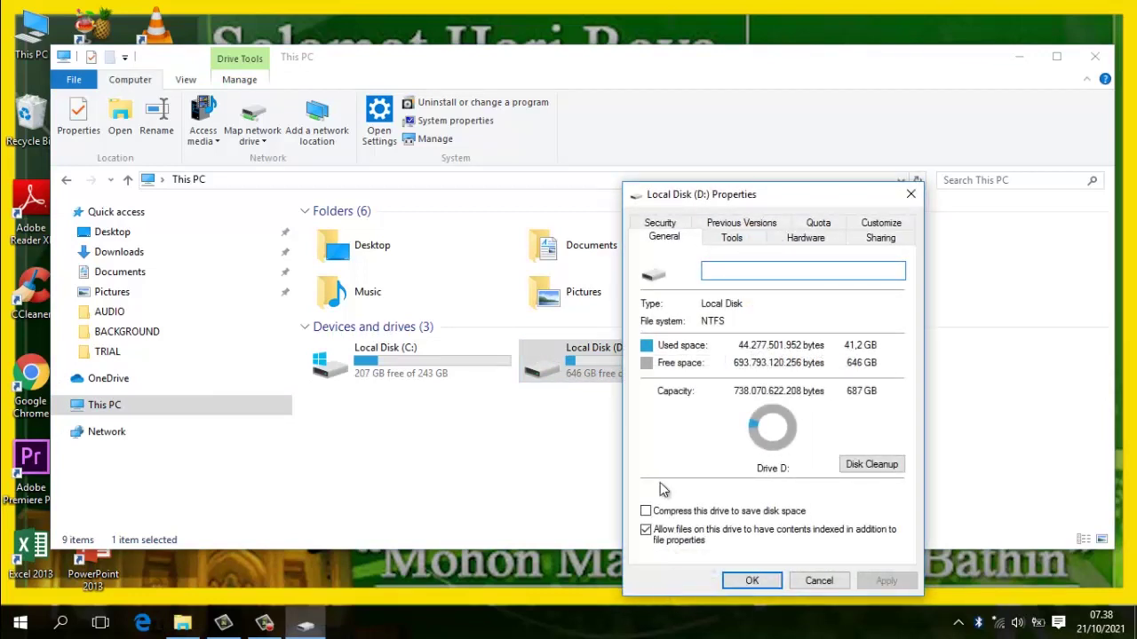
{"action": "left_click", "coordinate": [884, 471]}
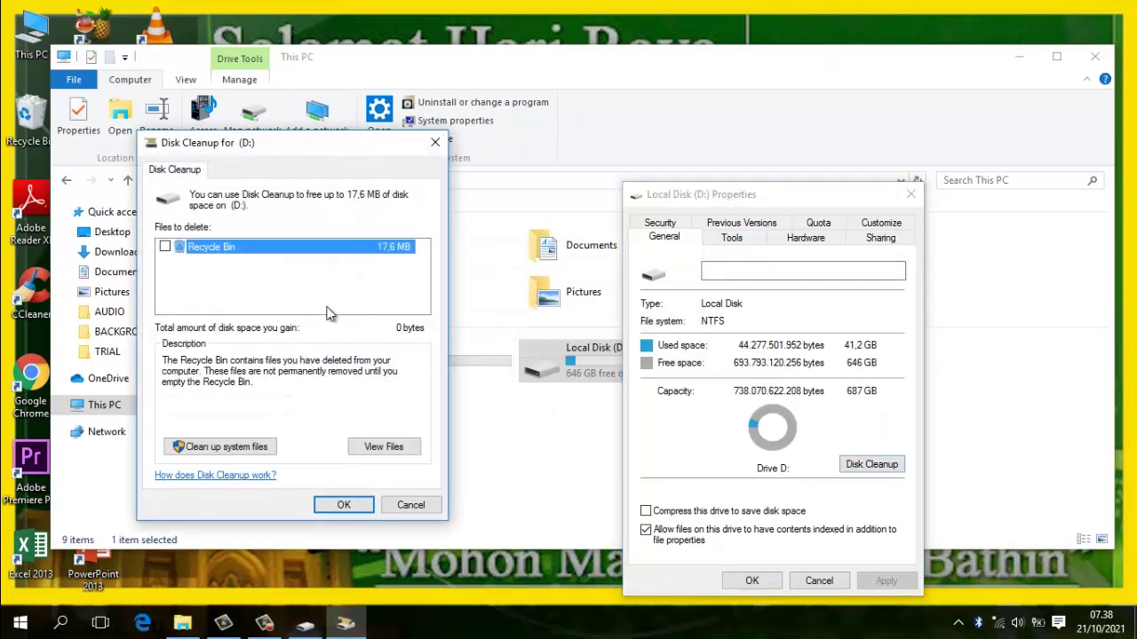
{"action": "left_click", "coordinate": [344, 506]}
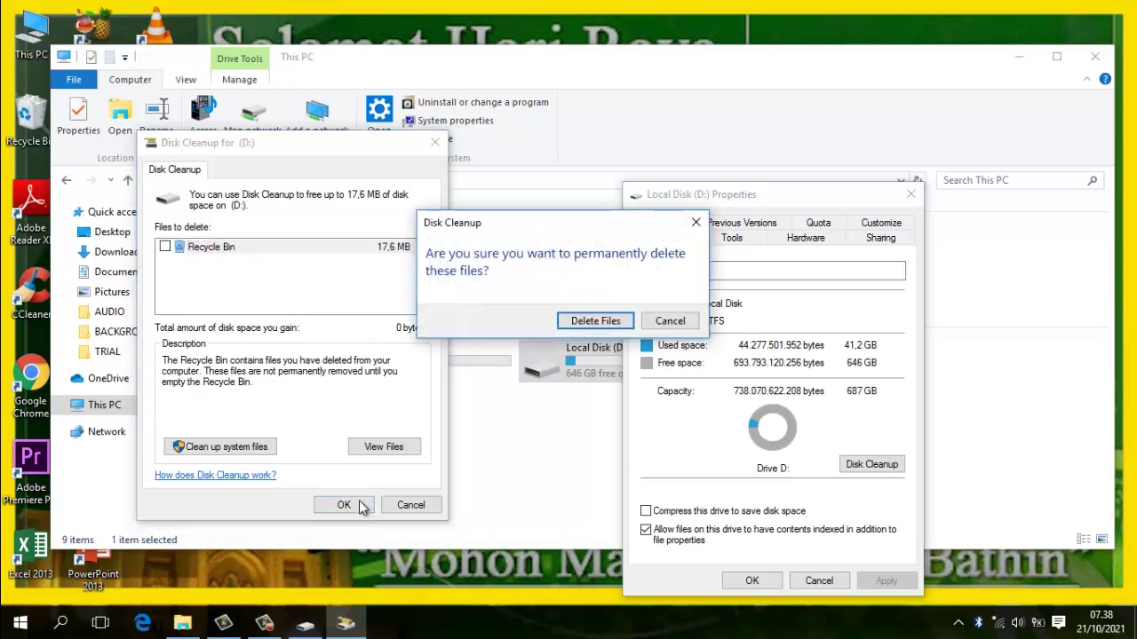
{"action": "left_click", "coordinate": [575, 323]}
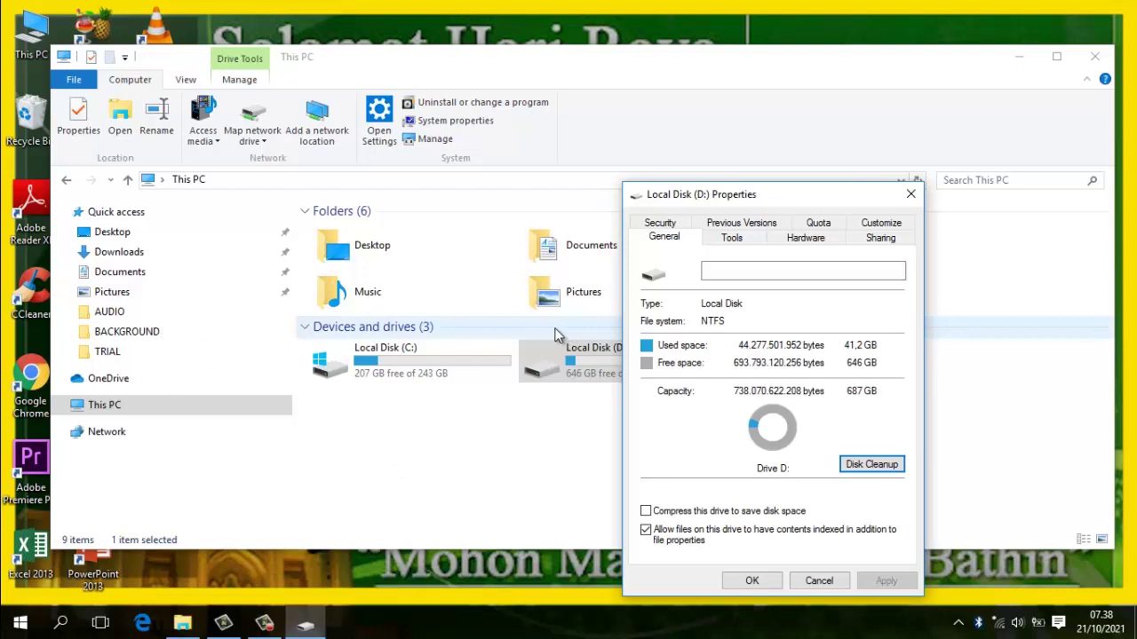
{"action": "left_click", "coordinate": [766, 582]}
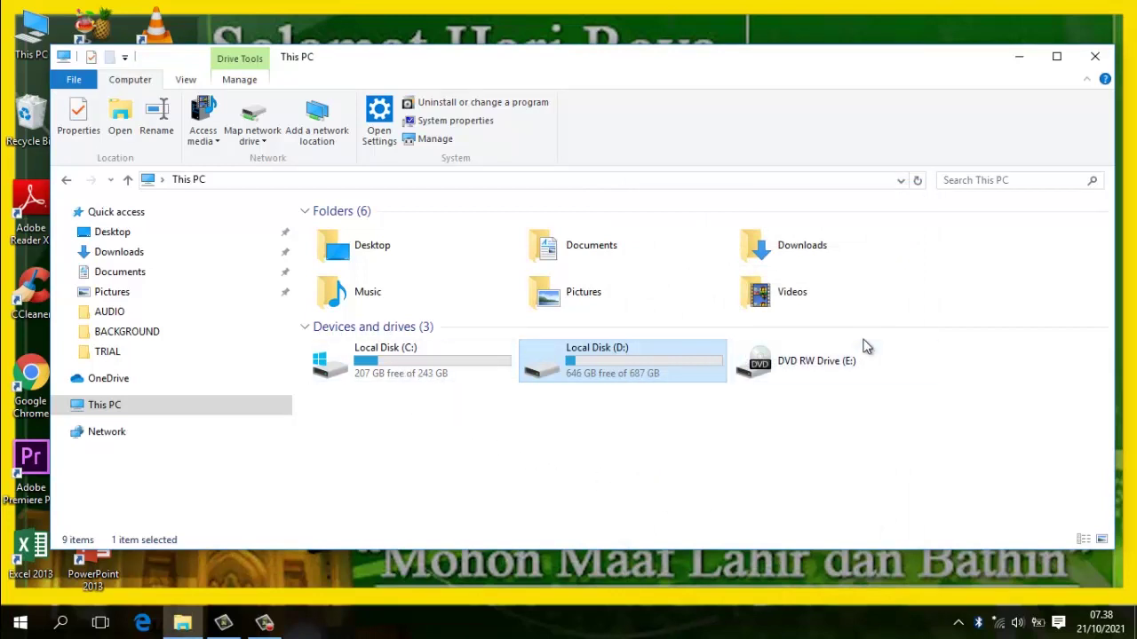
- Run Disk Cleanup on Local Disk (C:), delete the files, then close Properties and This PC
{"action": "right_click", "coordinate": [417, 359]}
{"action": "left_click", "coordinate": [459, 347]}
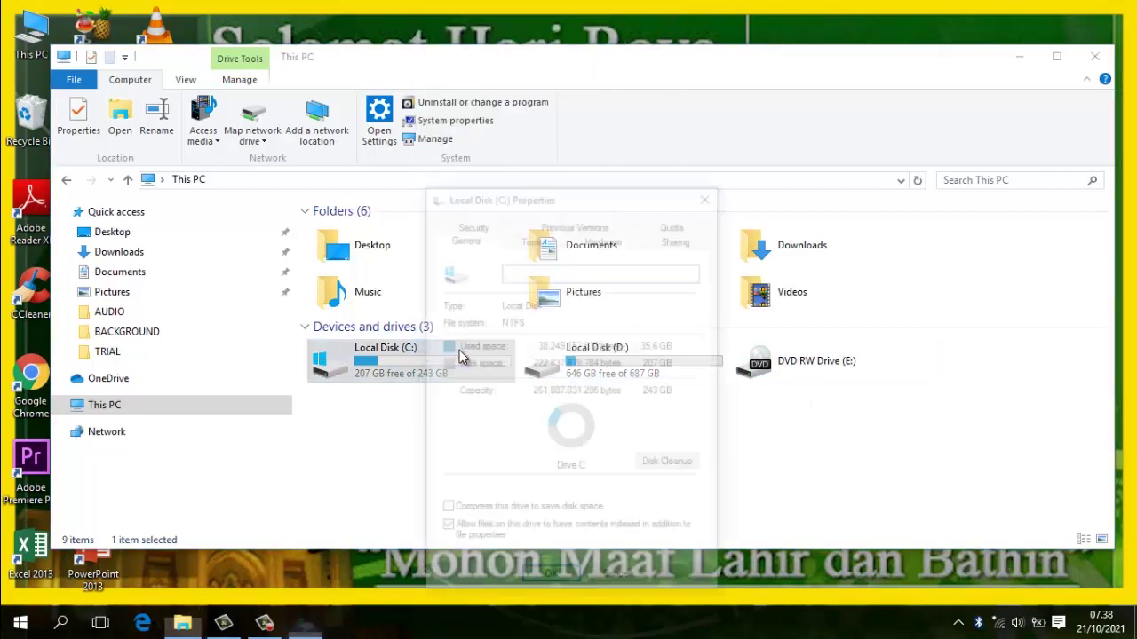
{"action": "left_click", "coordinate": [657, 465]}
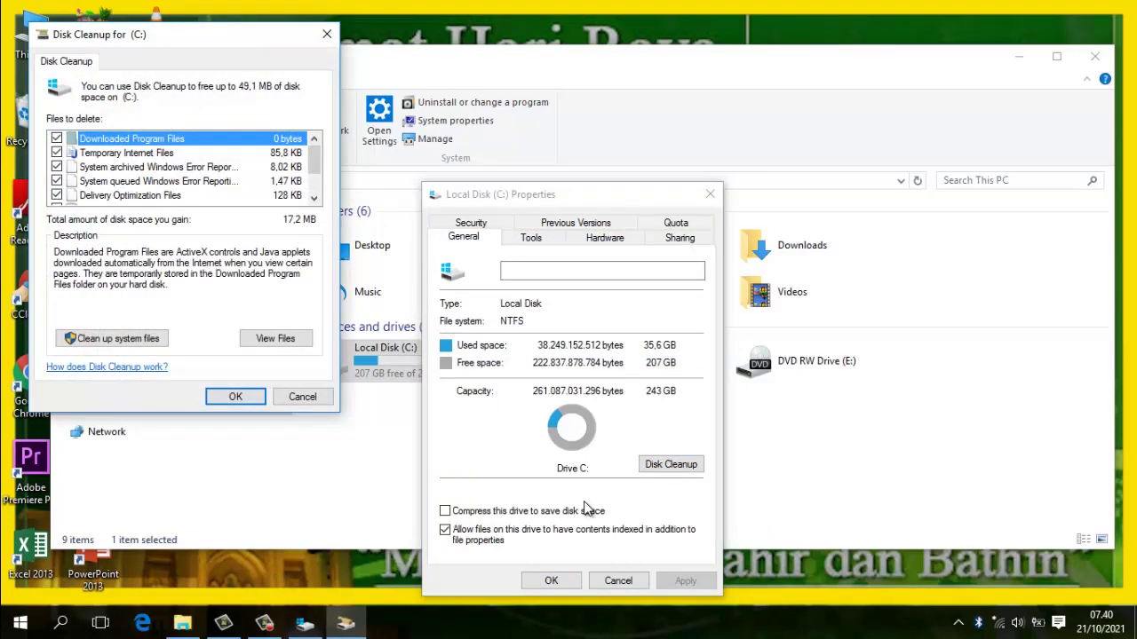
{"action": "left_click", "coordinate": [256, 399]}
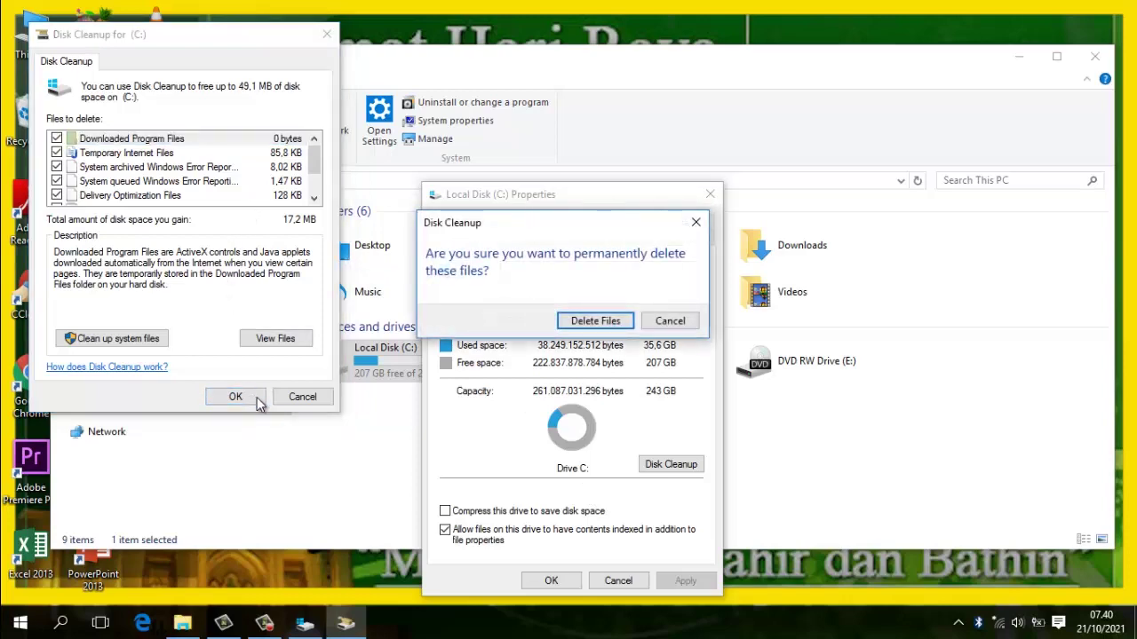
{"action": "left_click", "coordinate": [611, 319]}
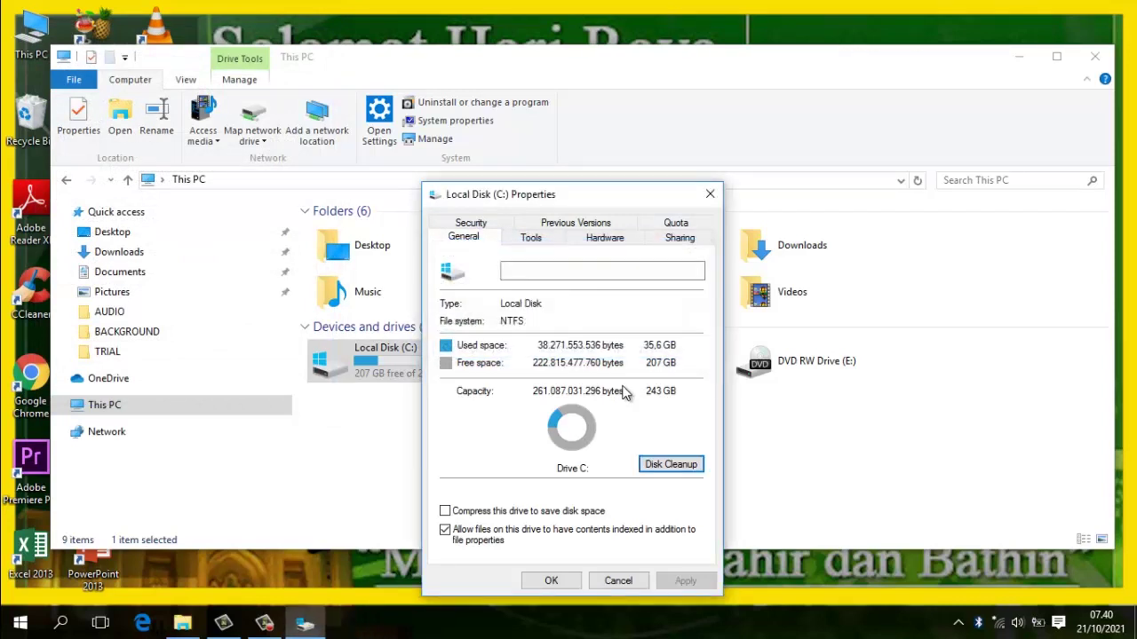
{"action": "left_click", "coordinate": [571, 580]}
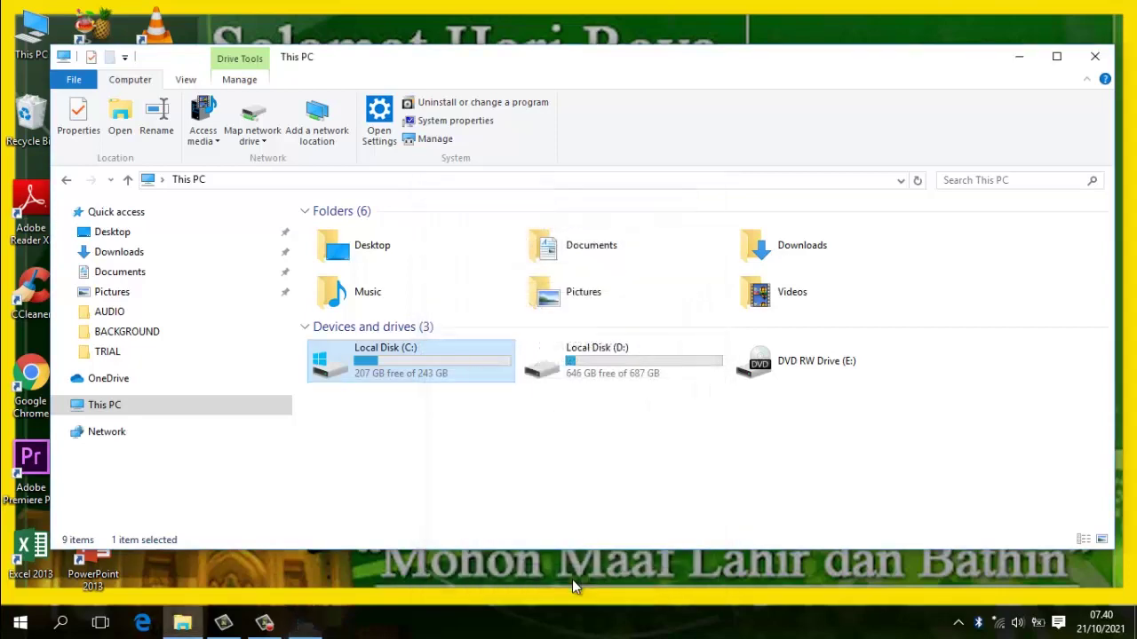
{"action": "left_click", "coordinate": [1098, 60]}
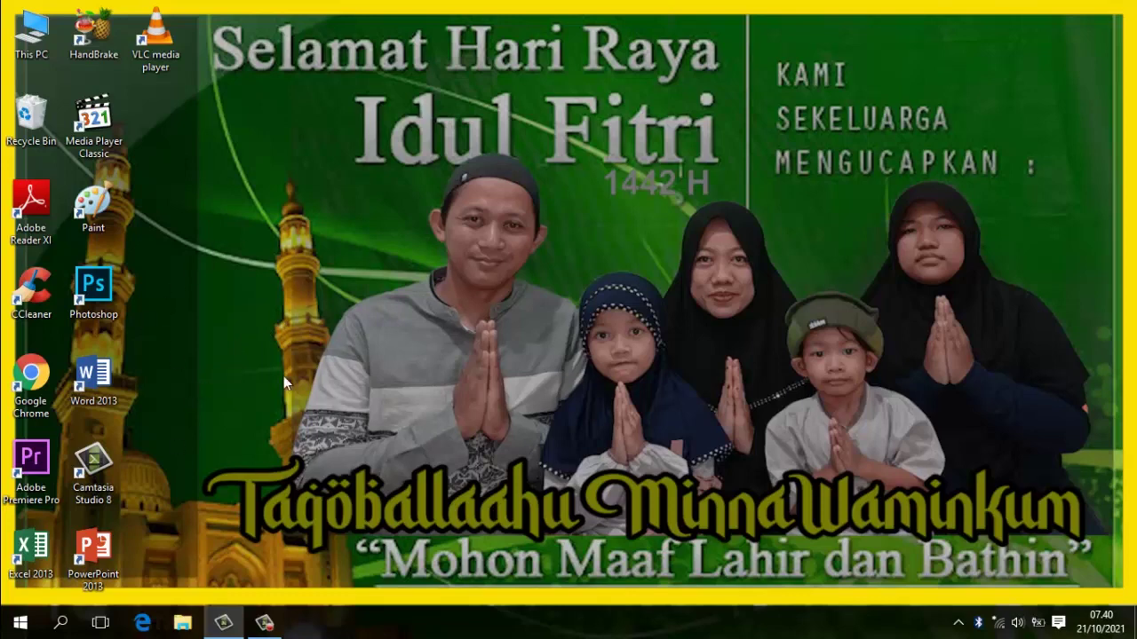
- Launch Adobe Premiere Pro from its desktop icon
{"action": "double_click", "coordinate": [49, 471]}
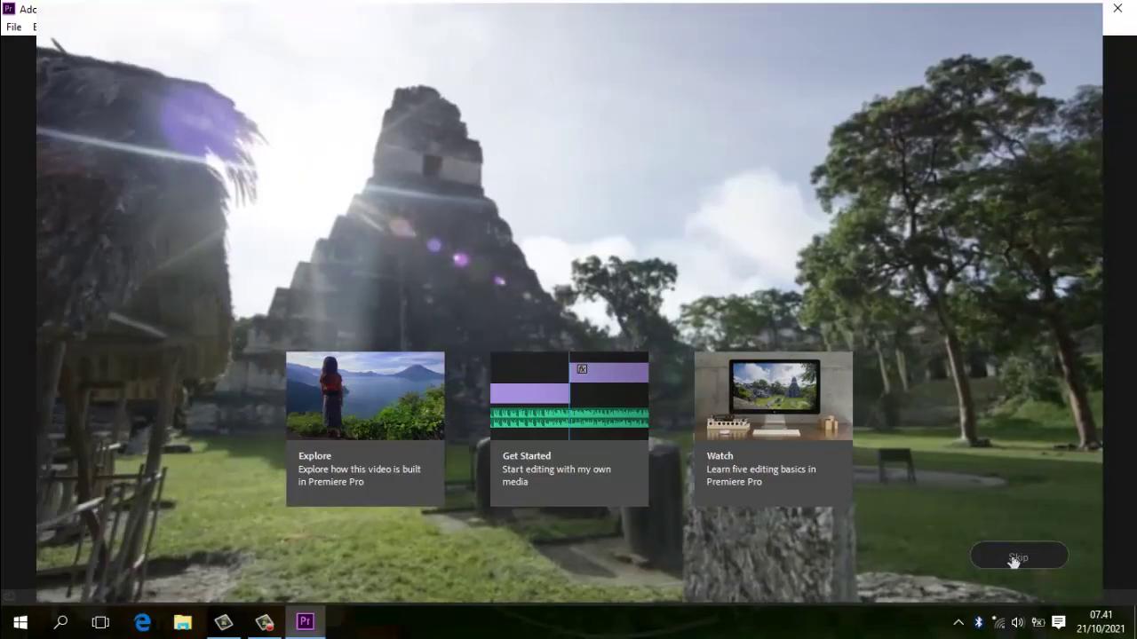
- Dismiss the welcome and resolution notices and start a new project named 'tes'
{"action": "left_click", "coordinate": [1012, 556]}
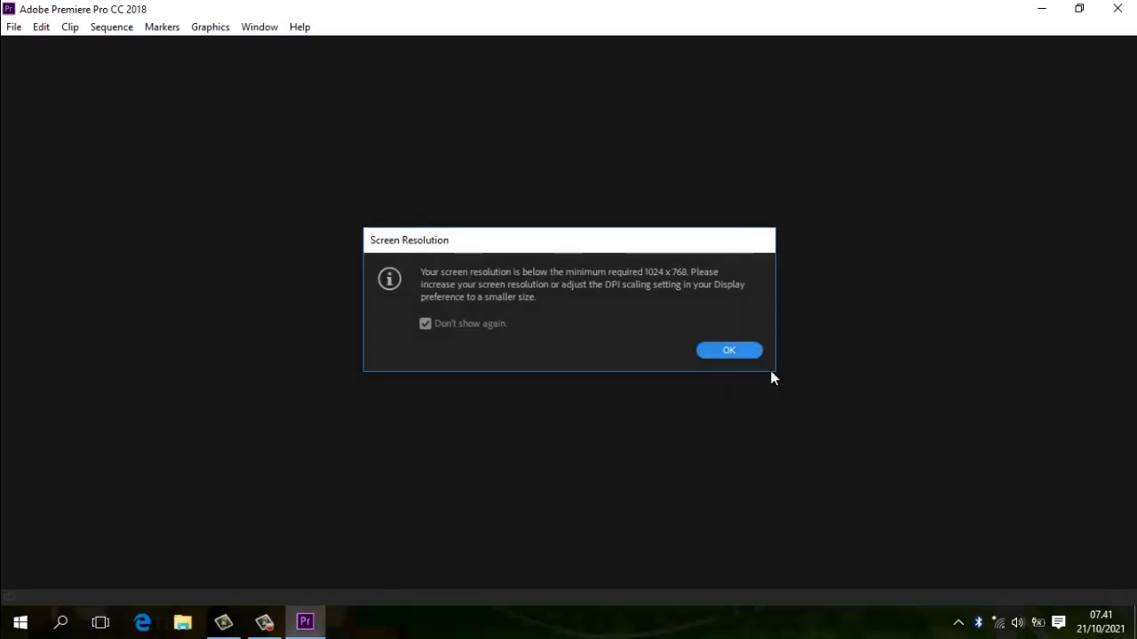
{"action": "left_click", "coordinate": [740, 354]}
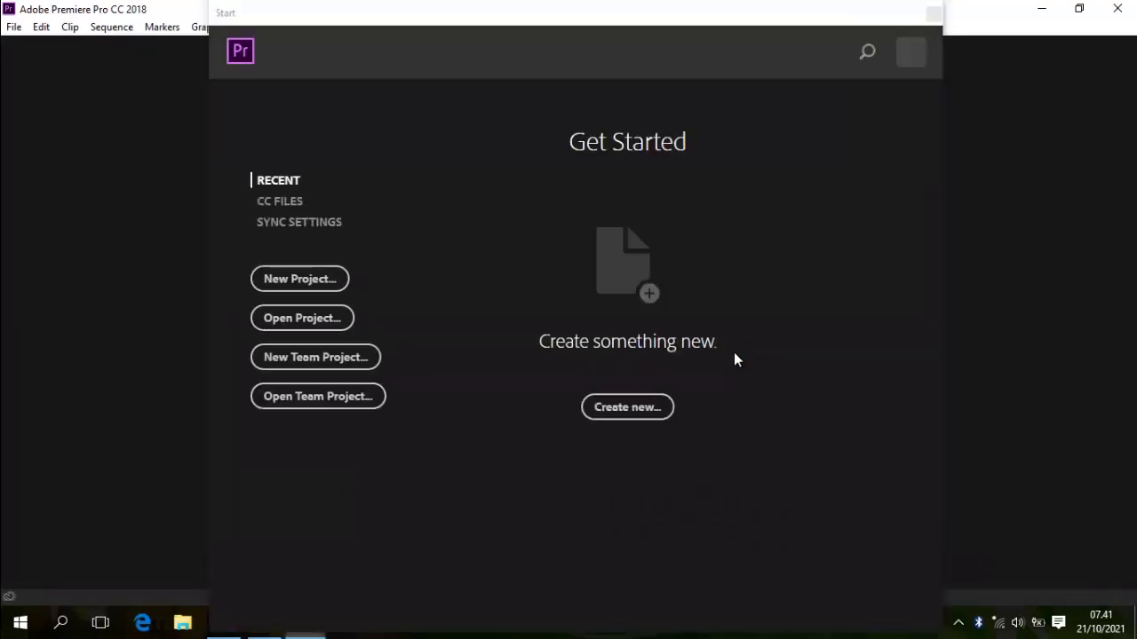
{"action": "left_click", "coordinate": [300, 281]}
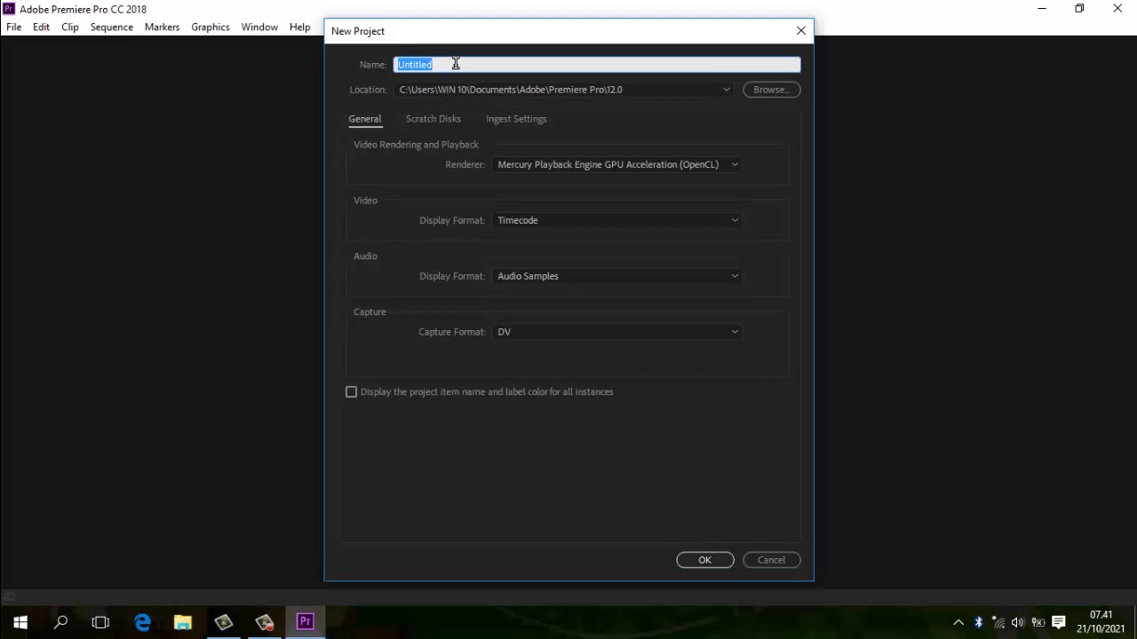
{"action": "type", "text": "tes"}
- Confirm the New Project dialog to create the project named TES
{"action": "left_click", "coordinate": [705, 561]}
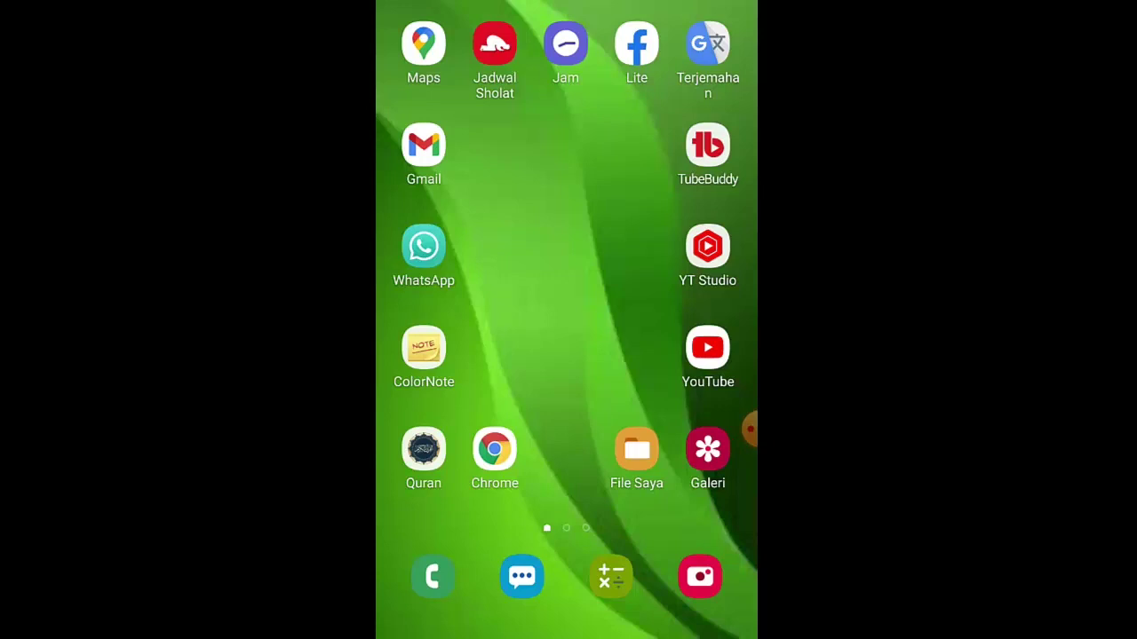
- Launch Kompresi video from the app drawer and browse the Camera (24) folder's videos
{"action": "left_click_drag", "start_coordinate": [566, 400], "coordinate": [566, 178]}
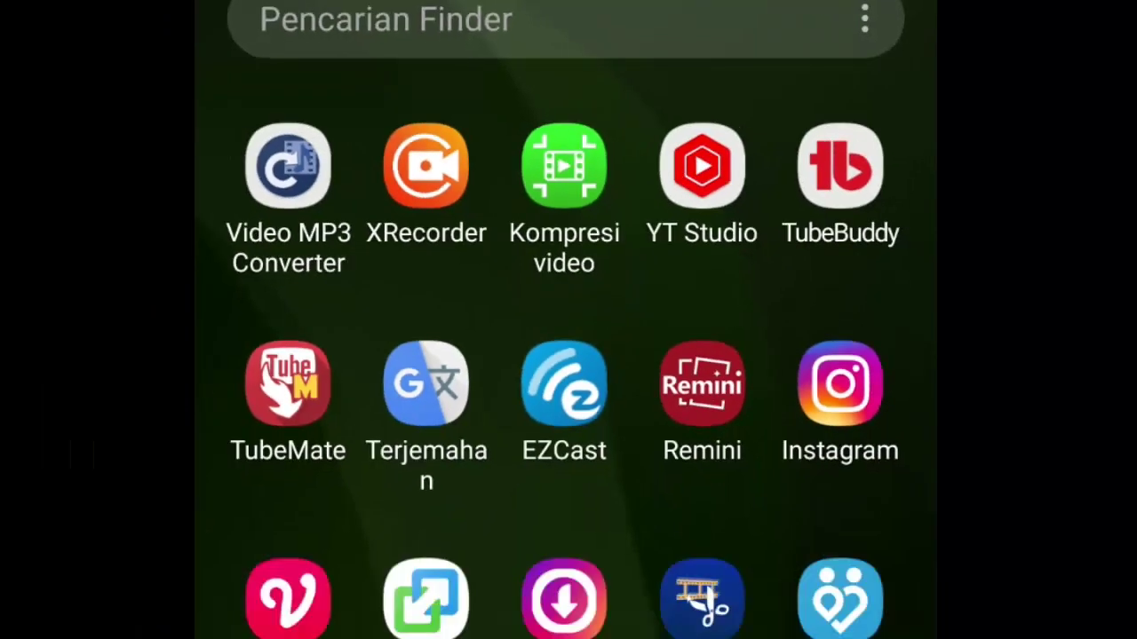
{"action": "left_click", "coordinate": [564, 166]}
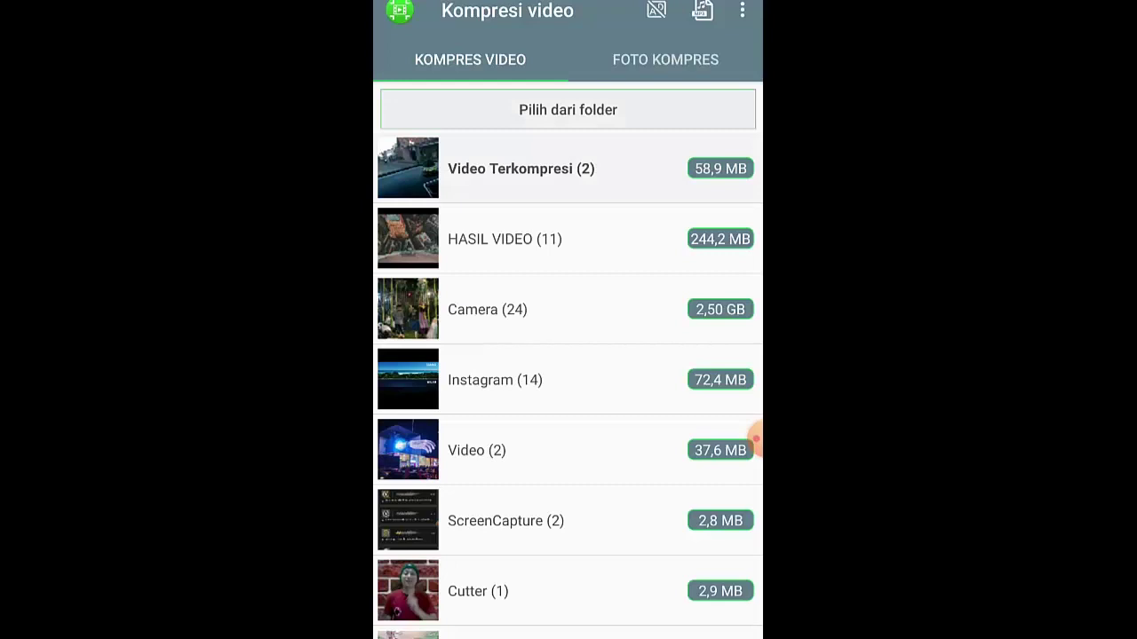
{"action": "left_click", "coordinate": [486, 309]}
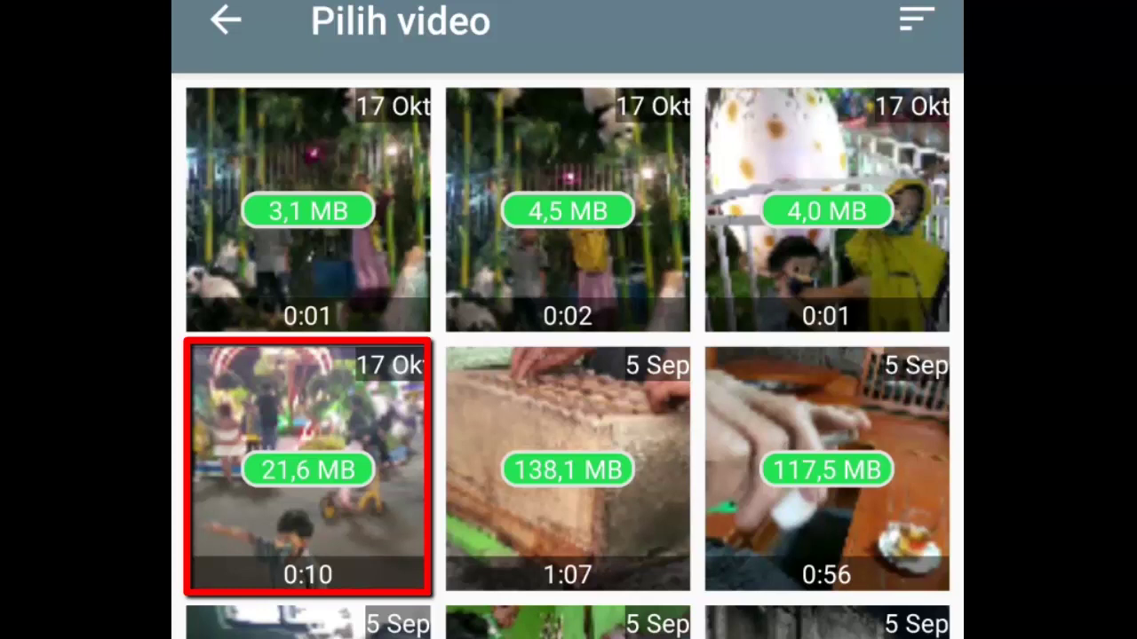
- Compress the 21,6 MB 0:10 clip using the 66% 1280x720 option
{"action": "left_click", "coordinate": [308, 467]}
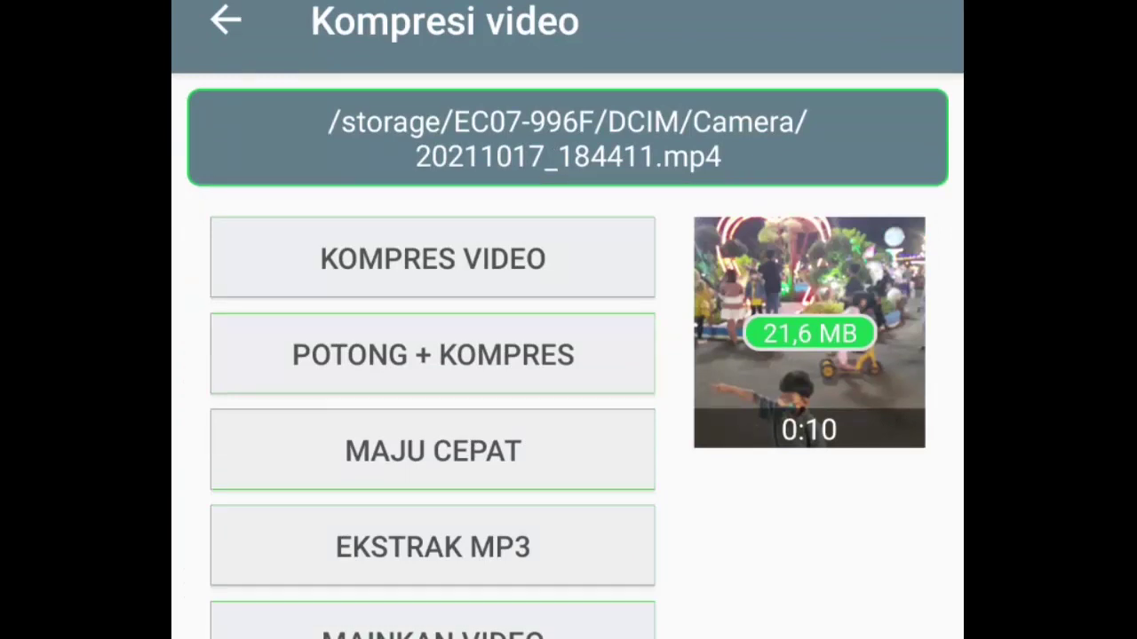
{"action": "left_click", "coordinate": [393, 256]}
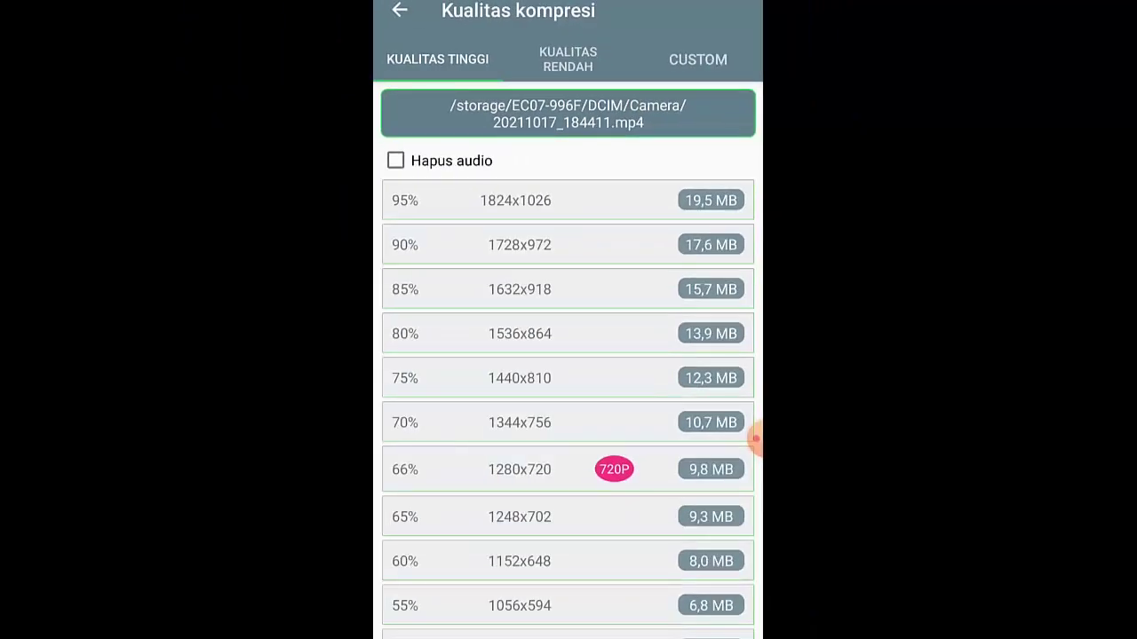
{"action": "scroll", "coordinate": [568, 400], "scroll_direction": "down", "scroll_amount": 5}
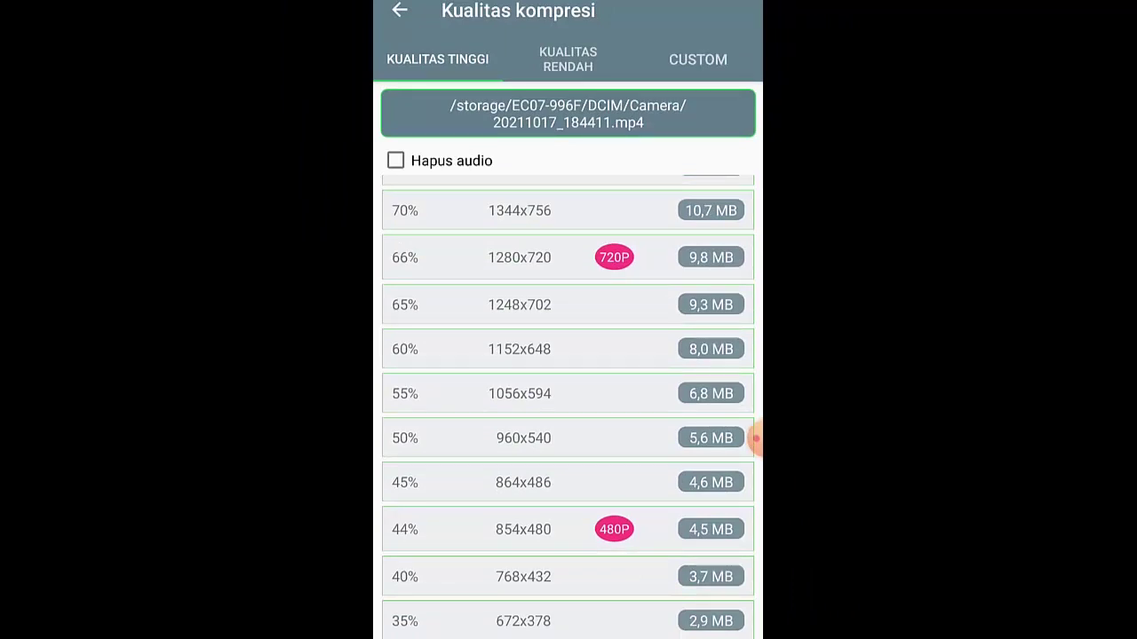
{"action": "scroll", "coordinate": [569, 407], "scroll_direction": "down", "scroll_amount": 5}
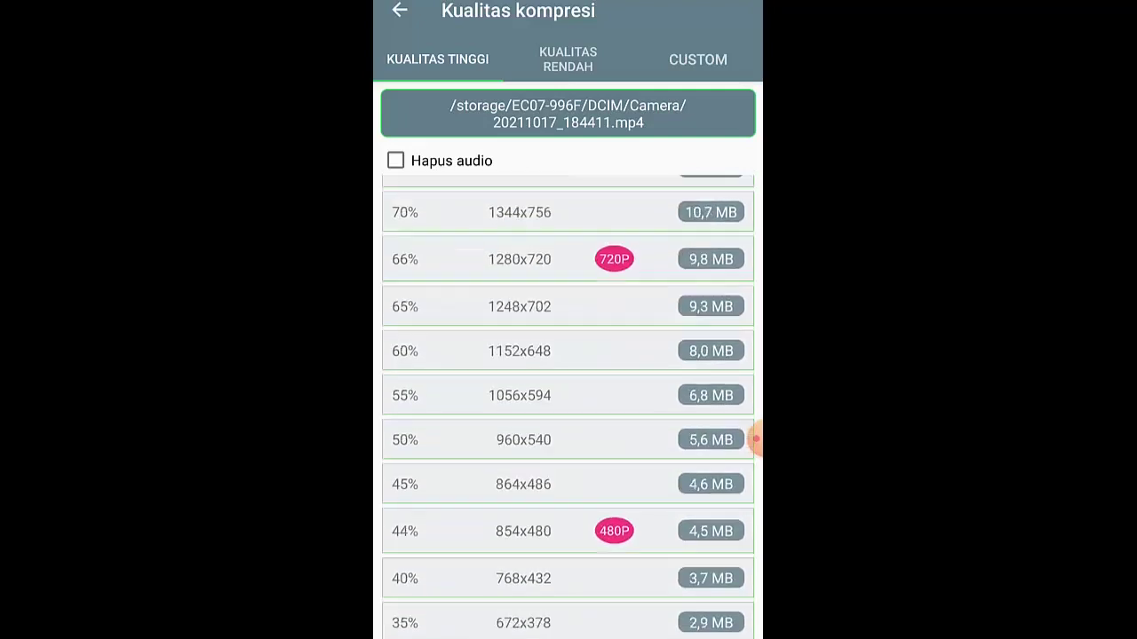
{"action": "scroll", "coordinate": [569, 407], "scroll_direction": "up", "scroll_amount": 5}
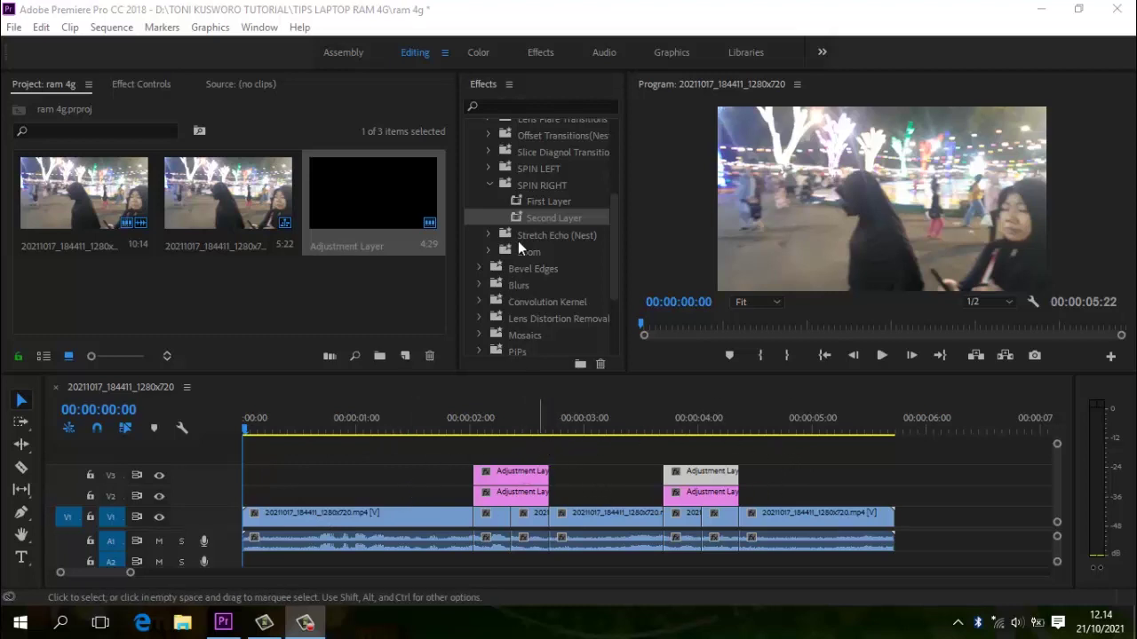
- Apply SPIN RIGHT First Layer to the V2 and Second Layer to the V3 adjustment layers at 00:02 and 00:04
{"action": "left_click", "coordinate": [519, 204]}
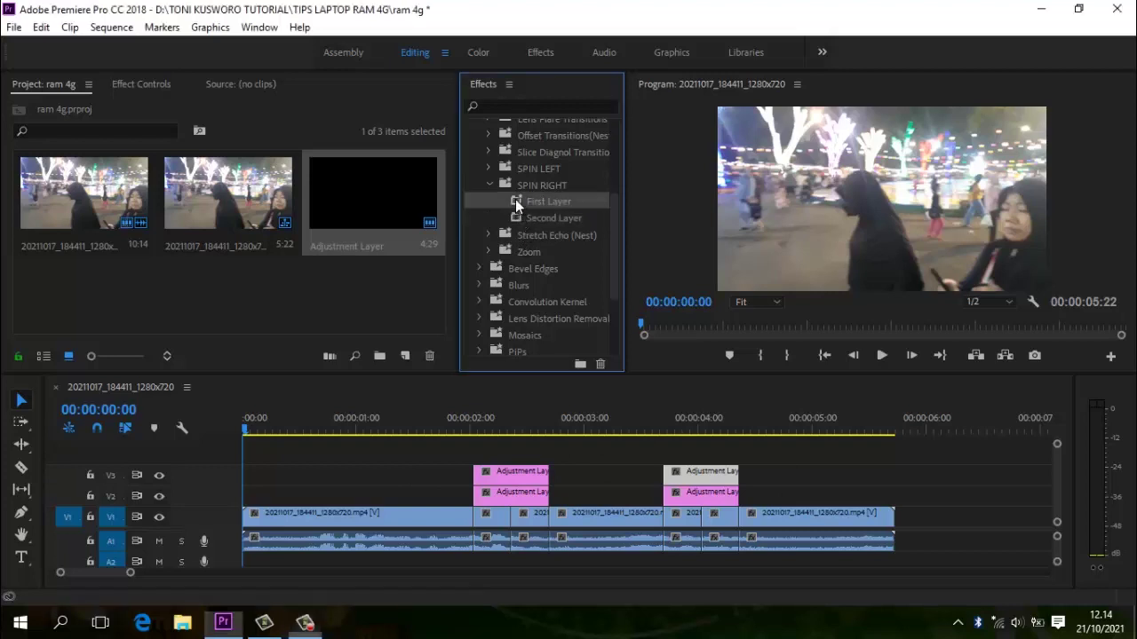
{"action": "left_click_drag", "start_coordinate": [519, 203], "coordinate": [511, 492]}
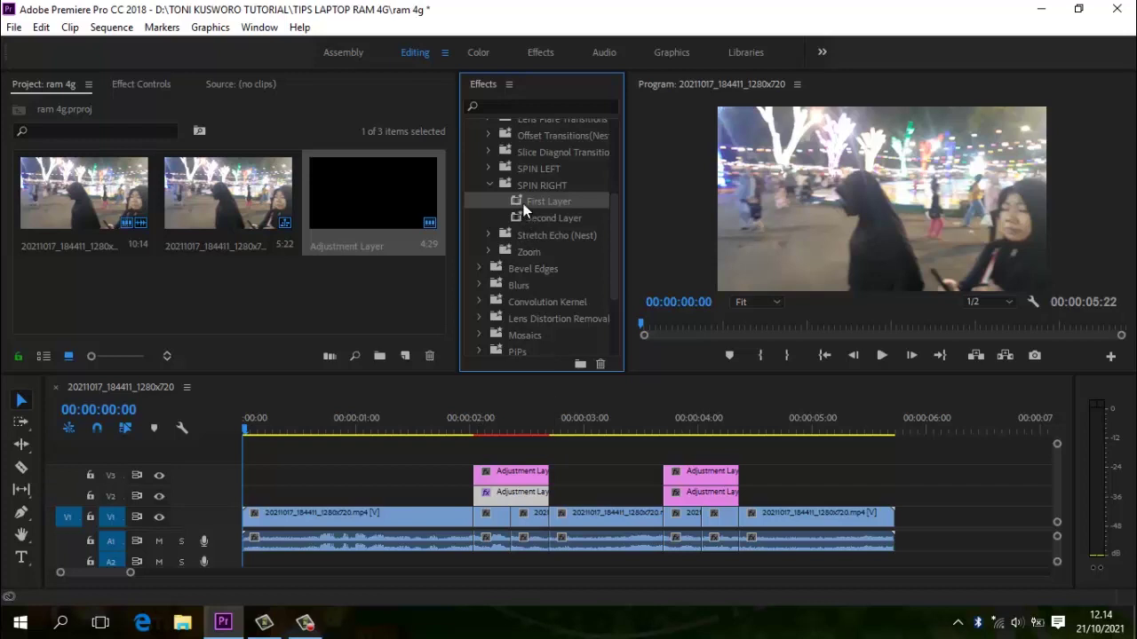
{"action": "mouse_move", "coordinate": [519, 218]}
{"action": "left_mouse_down"}
{"action": "mouse_move", "coordinate": [526, 433]}
{"action": "mouse_move", "coordinate": [510, 471]}
{"action": "left_mouse_up"}
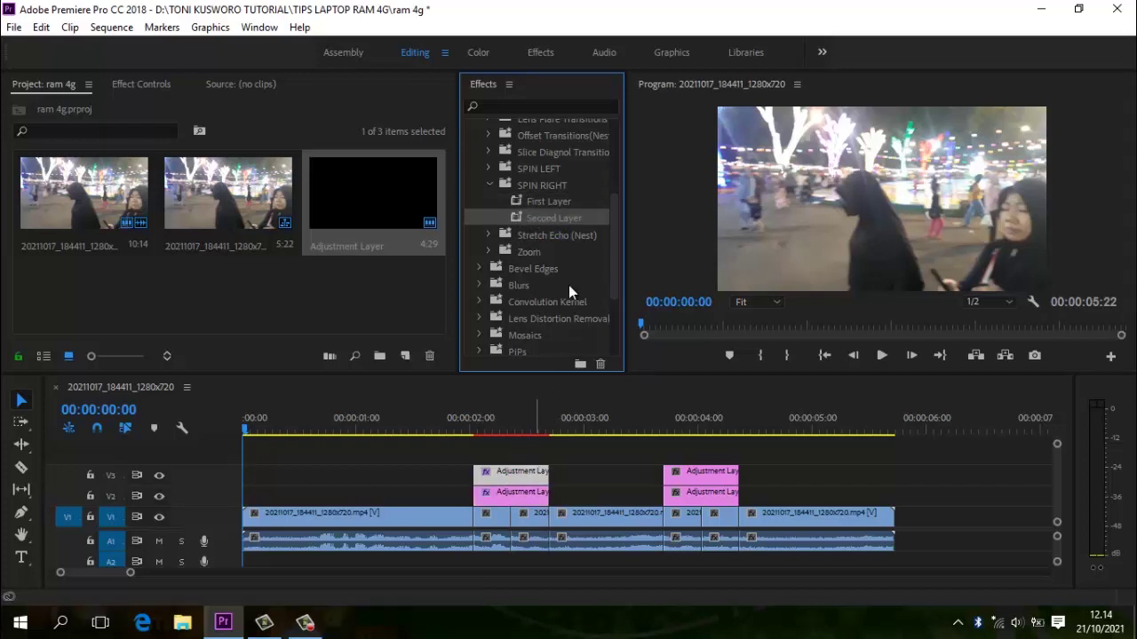
{"action": "left_click_drag", "start_coordinate": [548, 201], "coordinate": [715, 502]}
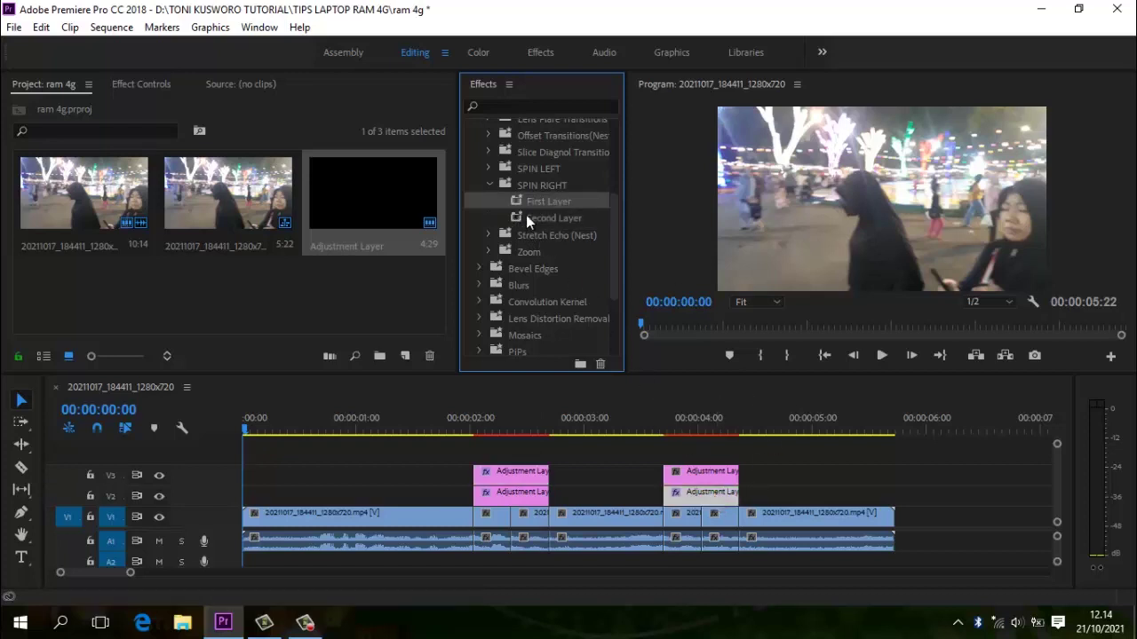
{"action": "mouse_move", "coordinate": [532, 218]}
{"action": "left_mouse_down"}
{"action": "mouse_move", "coordinate": [727, 379]}
{"action": "mouse_move", "coordinate": [703, 477]}
{"action": "left_mouse_up"}
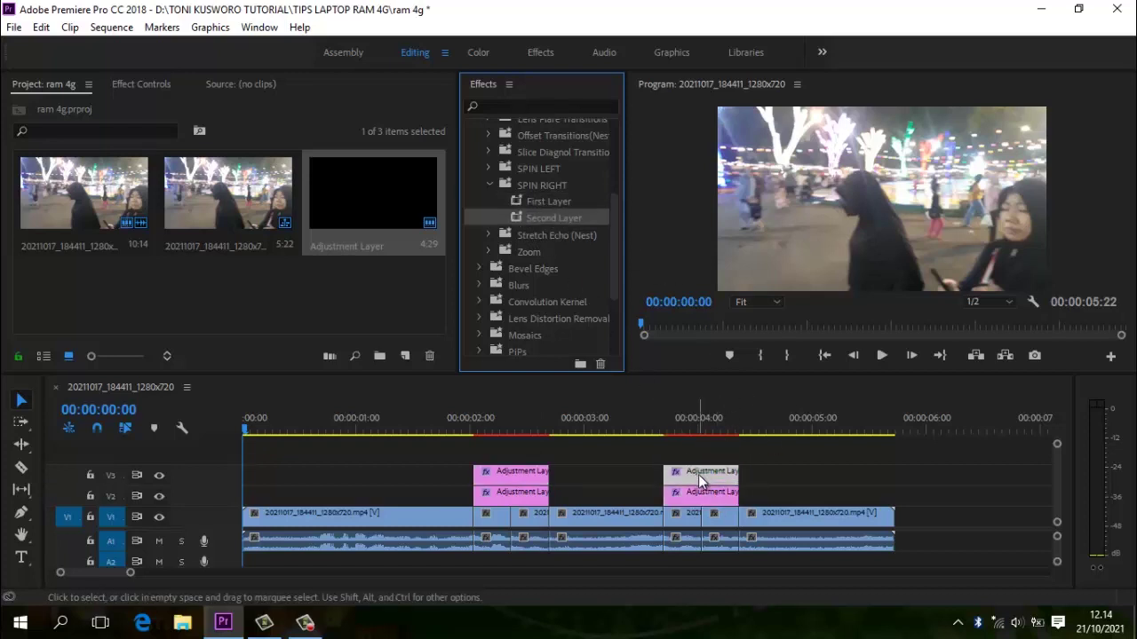
{"action": "left_click", "coordinate": [459, 431]}
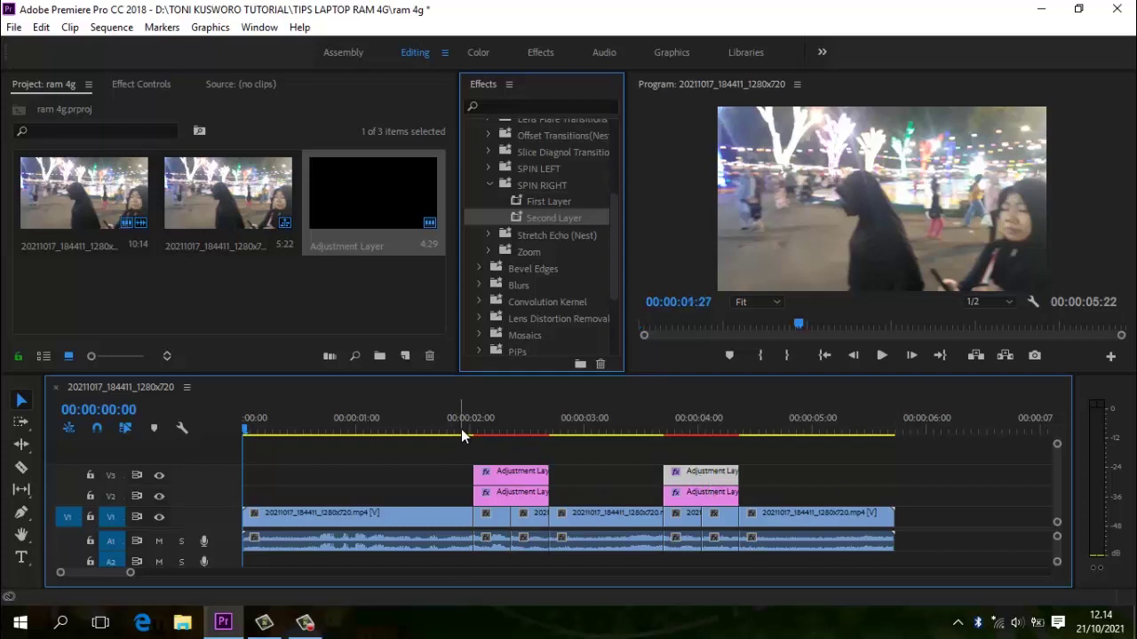
{"action": "left_click", "coordinate": [882, 357]}
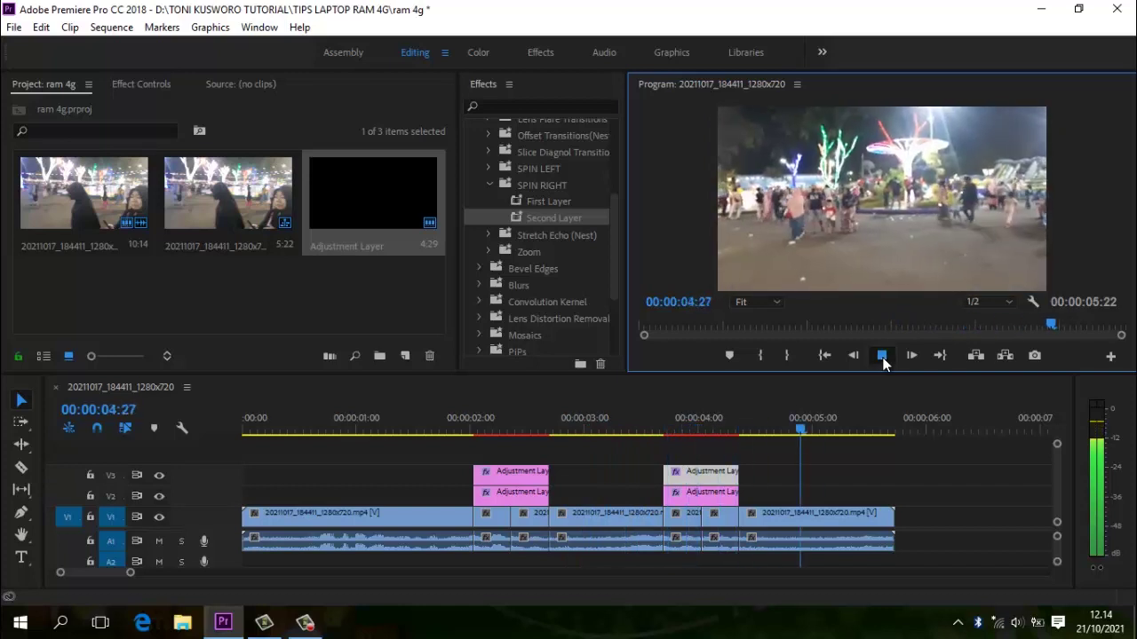
{"action": "left_click", "coordinate": [882, 356]}
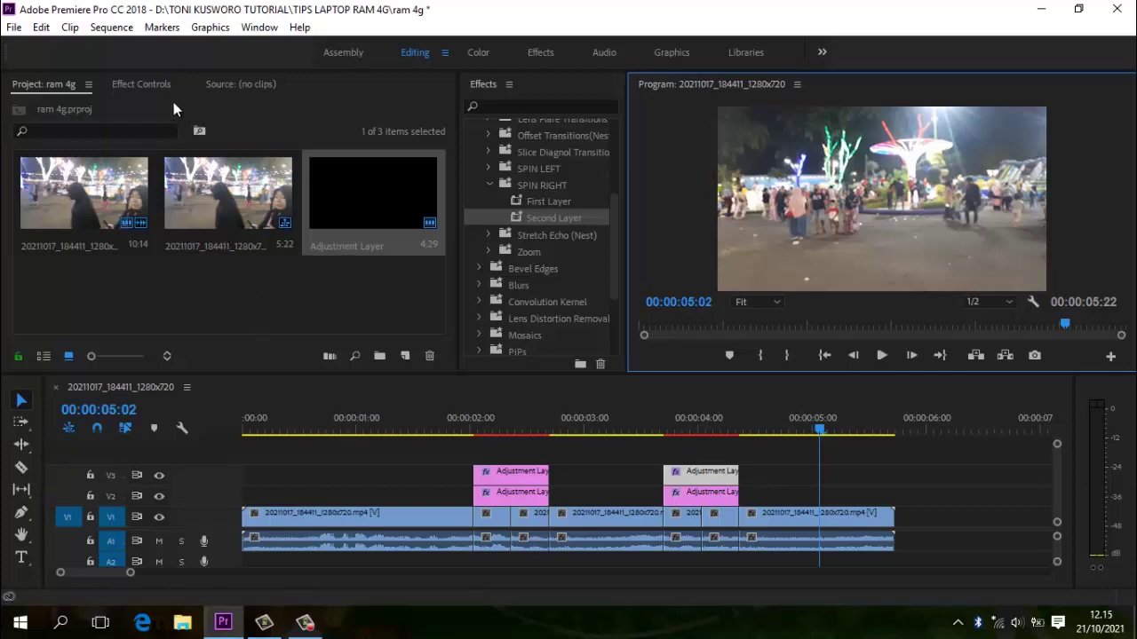
- Run Sequence > Render Effects In to Out on the whole sequence
{"action": "left_click", "coordinate": [121, 30]}
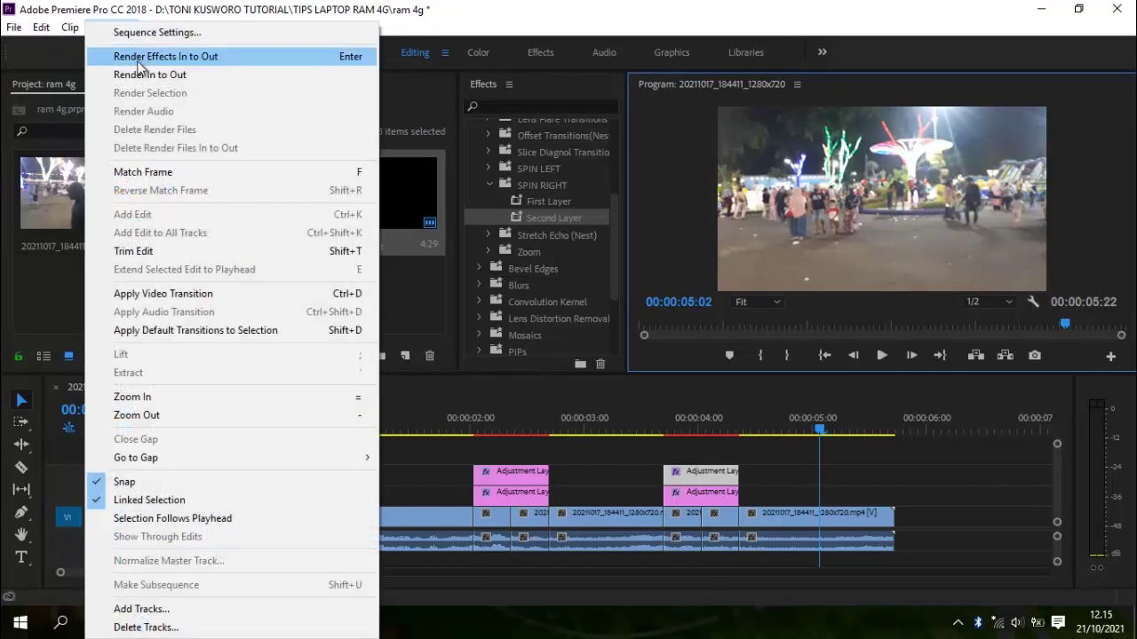
{"action": "left_click", "coordinate": [185, 57]}
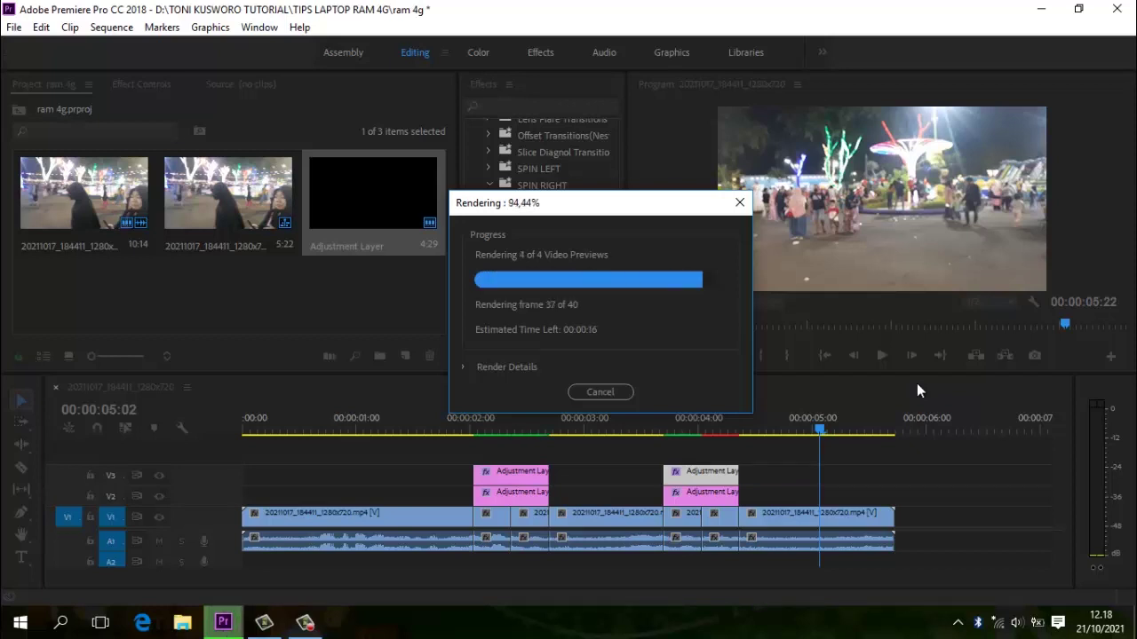
- Play the rendered timeline from the start, save with Ctrl+S, and replay it to 00:00:04:23
{"action": "key", "text": "Home"}
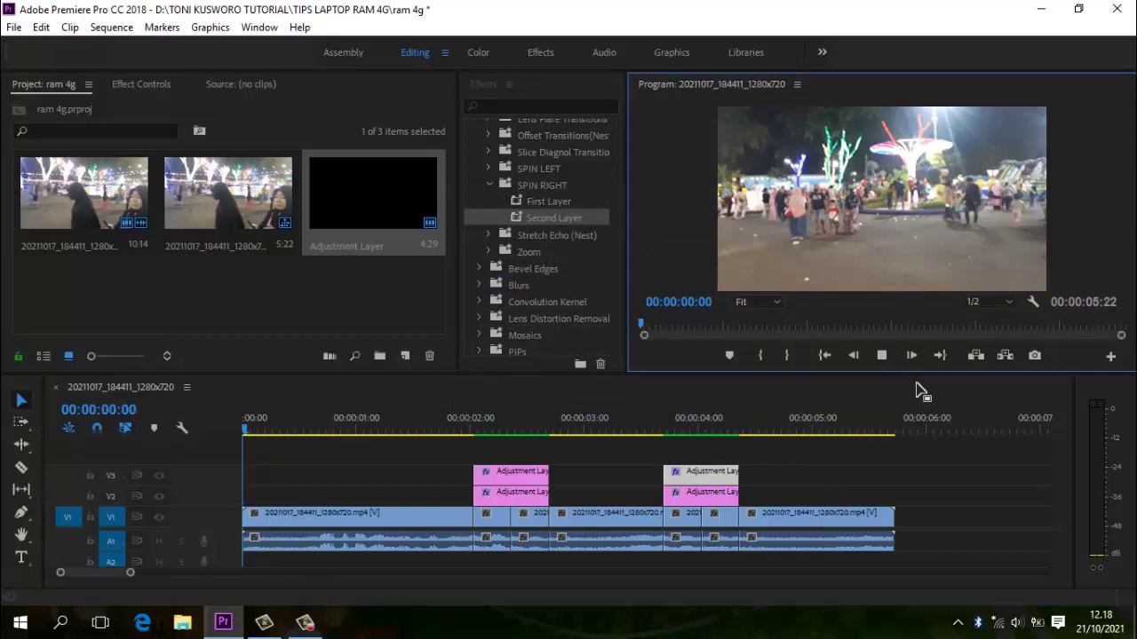
{"action": "left_click", "coordinate": [881, 355]}
{"action": "left_click", "coordinate": [881, 355]}
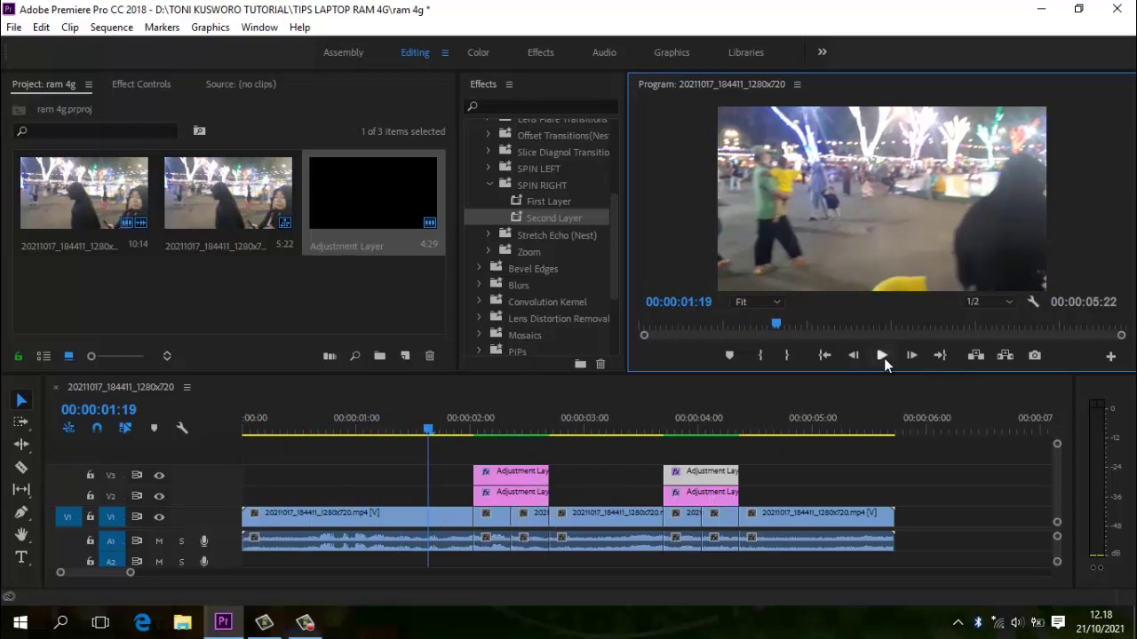
{"action": "key", "text": "ctrl+s"}
{"action": "left_click", "coordinate": [884, 358]}
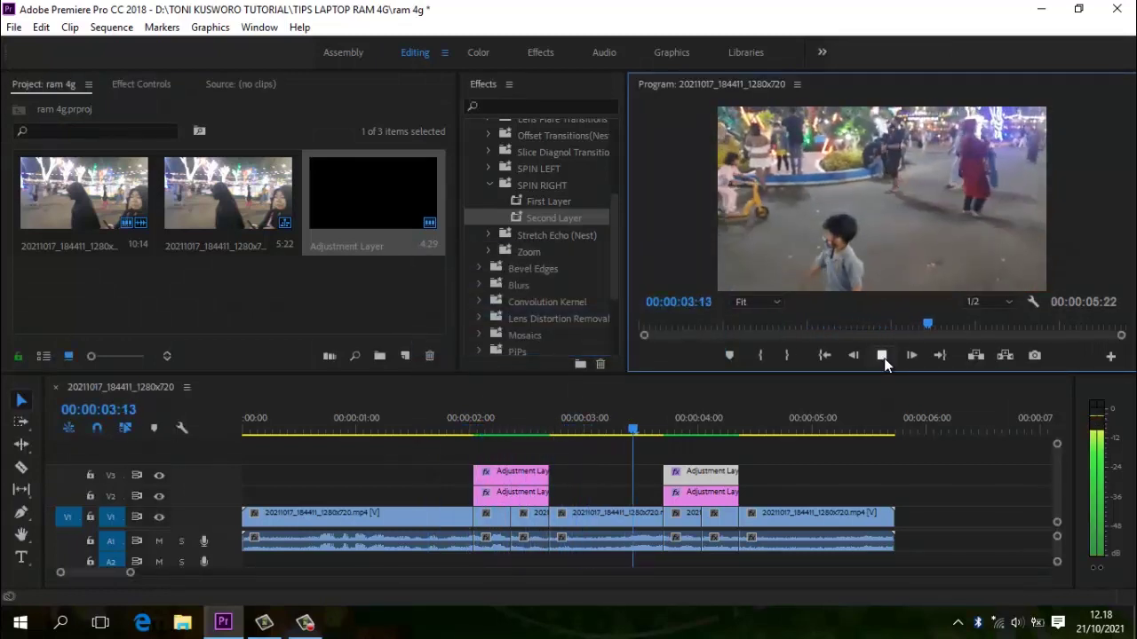
{"action": "left_click", "coordinate": [884, 358]}
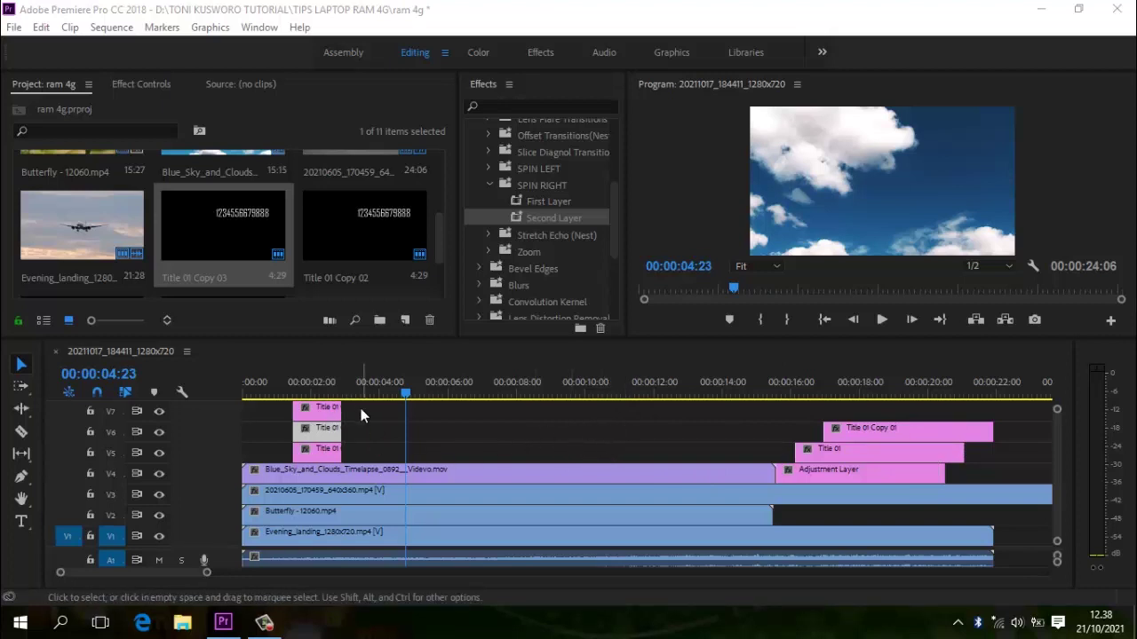
- Nest the three title clips on V5–V7 as Nested Sequence 01
{"action": "left_click_drag", "start_coordinate": [358, 420], "coordinate": [317, 422]}
{"action": "right_click", "coordinate": [307, 454]}
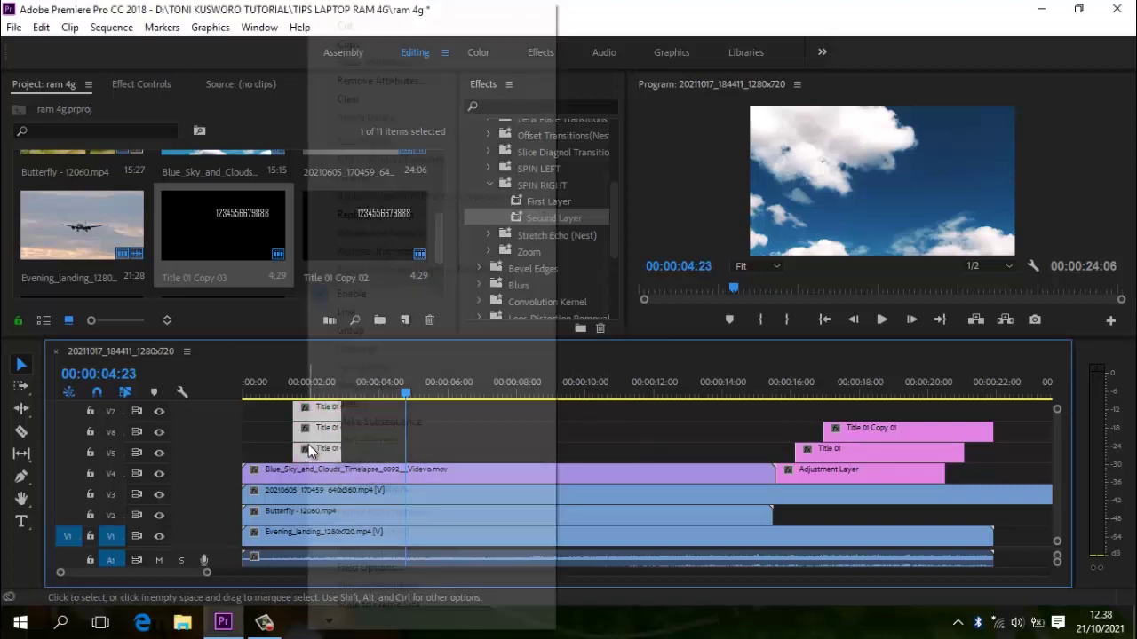
{"action": "left_click", "coordinate": [348, 404]}
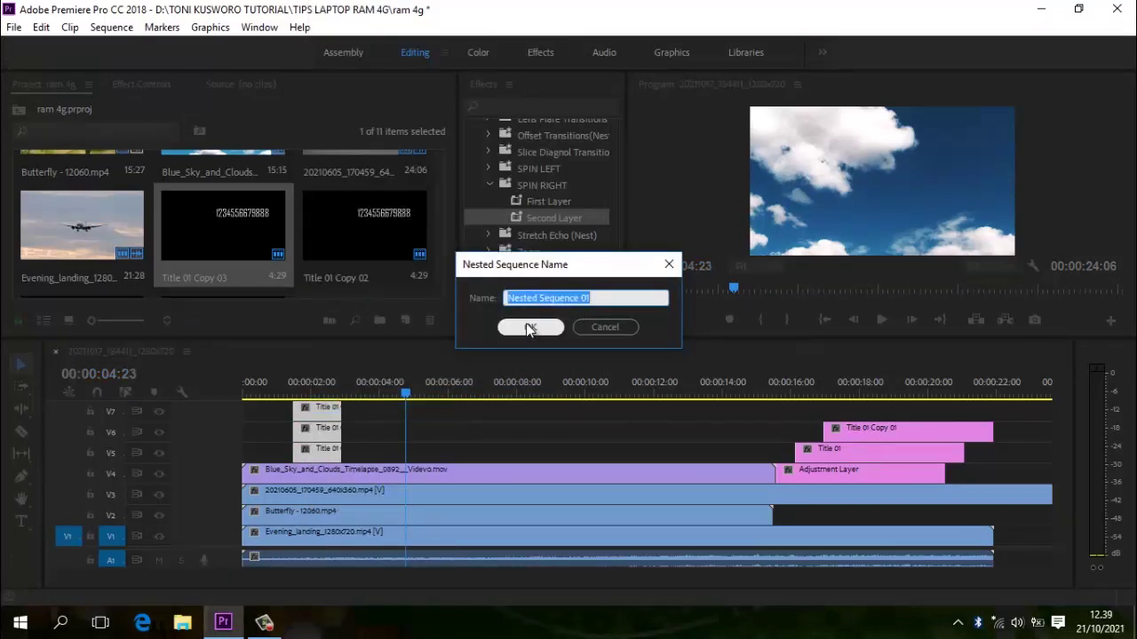
{"action": "left_click", "coordinate": [528, 327]}
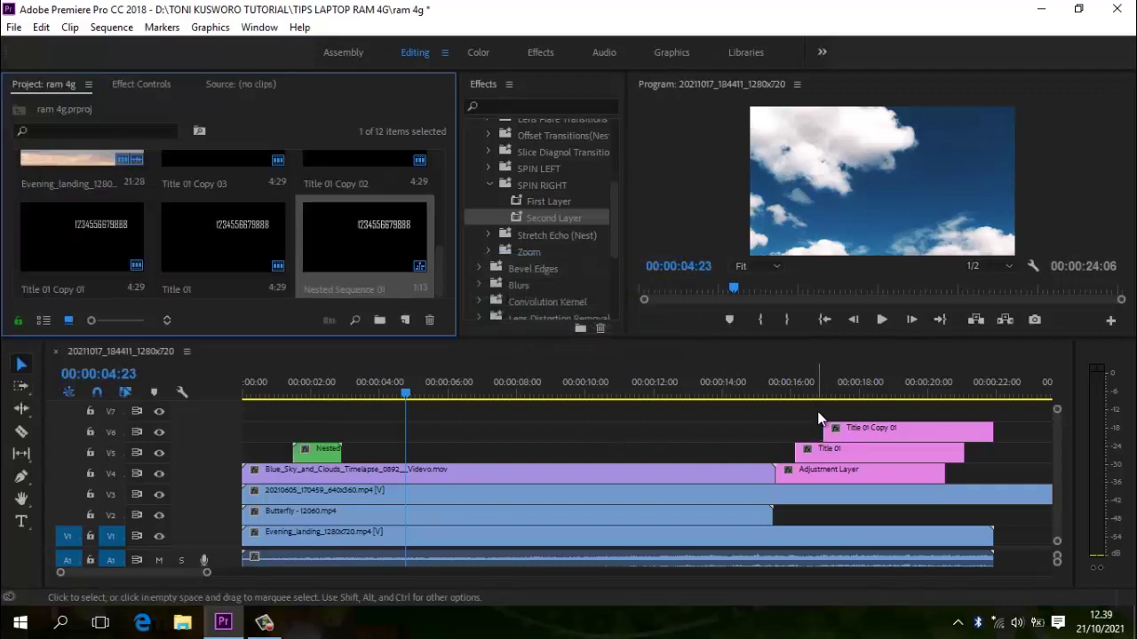
- Nest Title 01 Copy 01, Title 01 and the Adjustment Layer as Nested Sequence 02
{"action": "left_click_drag", "start_coordinate": [817, 411], "coordinate": [889, 464]}
{"action": "right_click", "coordinate": [888, 457]}
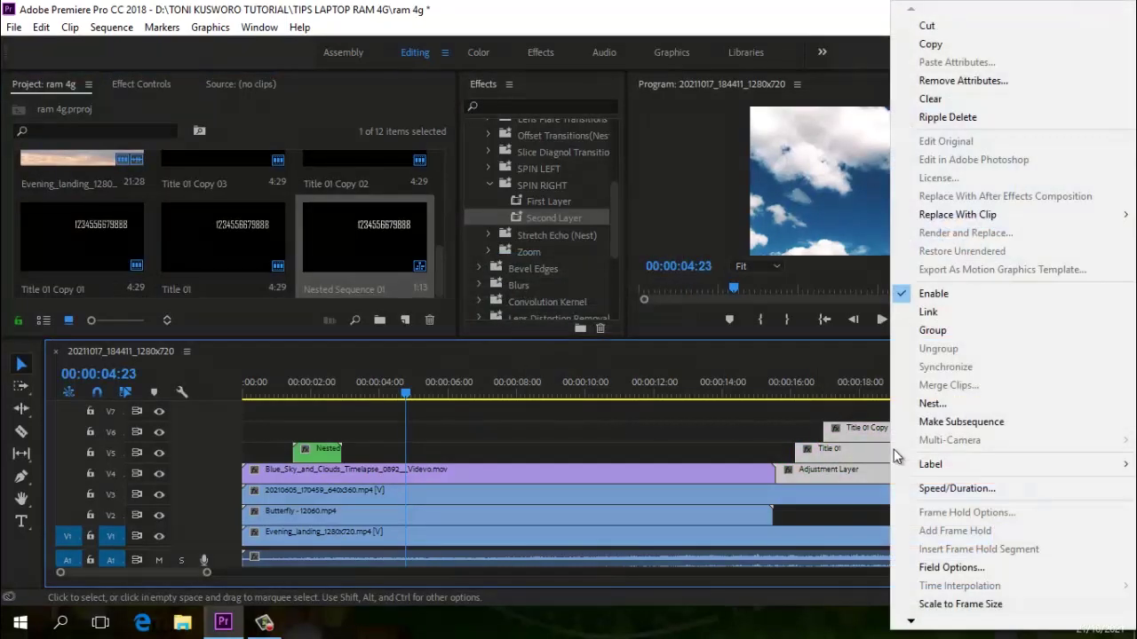
{"action": "left_click", "coordinate": [925, 404]}
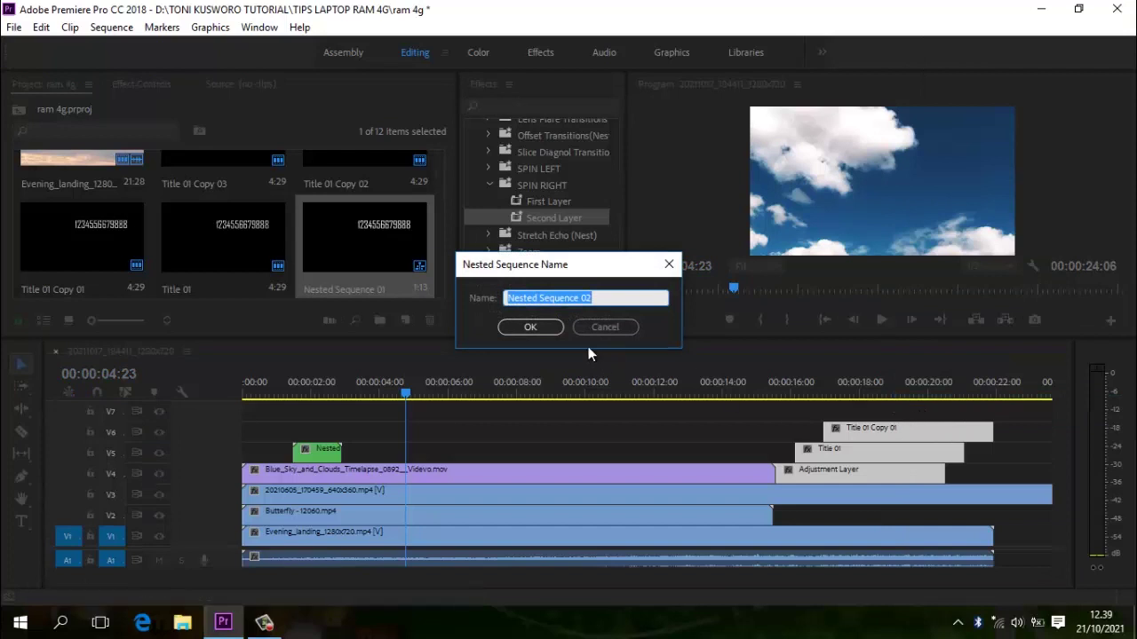
{"action": "left_click", "coordinate": [530, 328]}
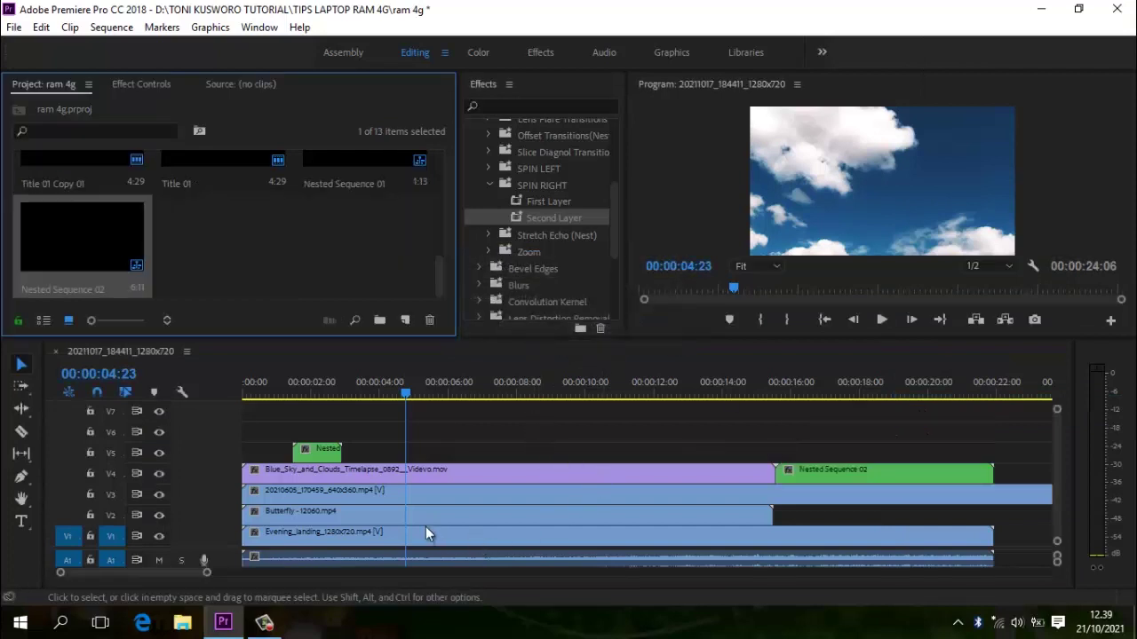
- Nest all the stacked video clips on V1–V4 as Nested Sequence 03
{"action": "left_click", "coordinate": [429, 453]}
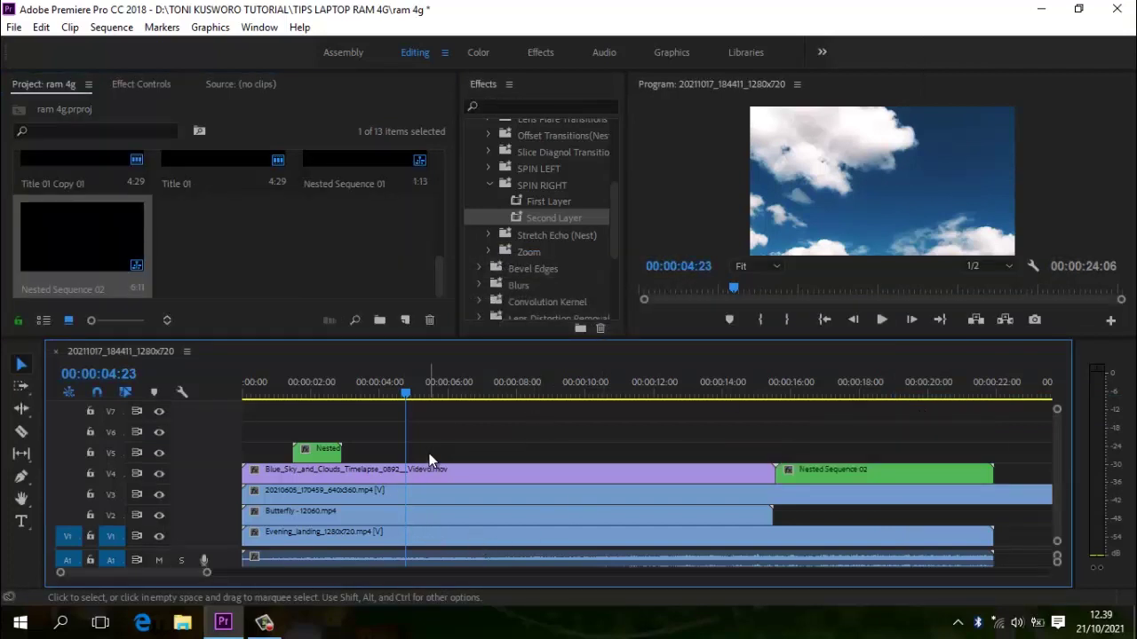
{"action": "left_click_drag", "start_coordinate": [429, 453], "coordinate": [472, 539]}
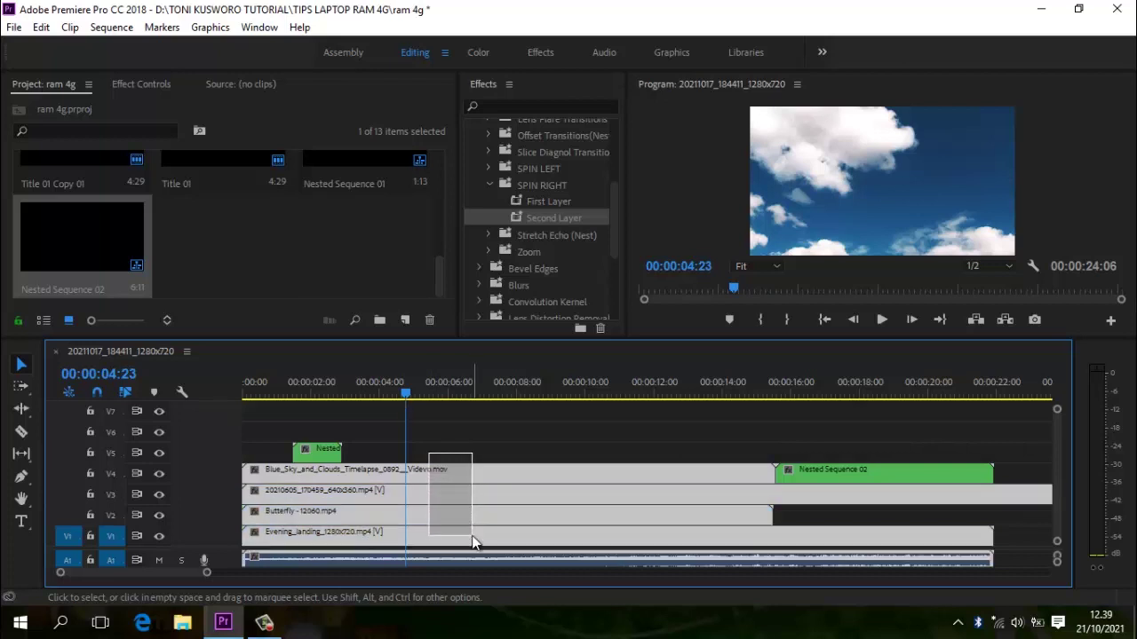
{"action": "right_click", "coordinate": [472, 521]}
{"action": "left_click", "coordinate": [515, 386]}
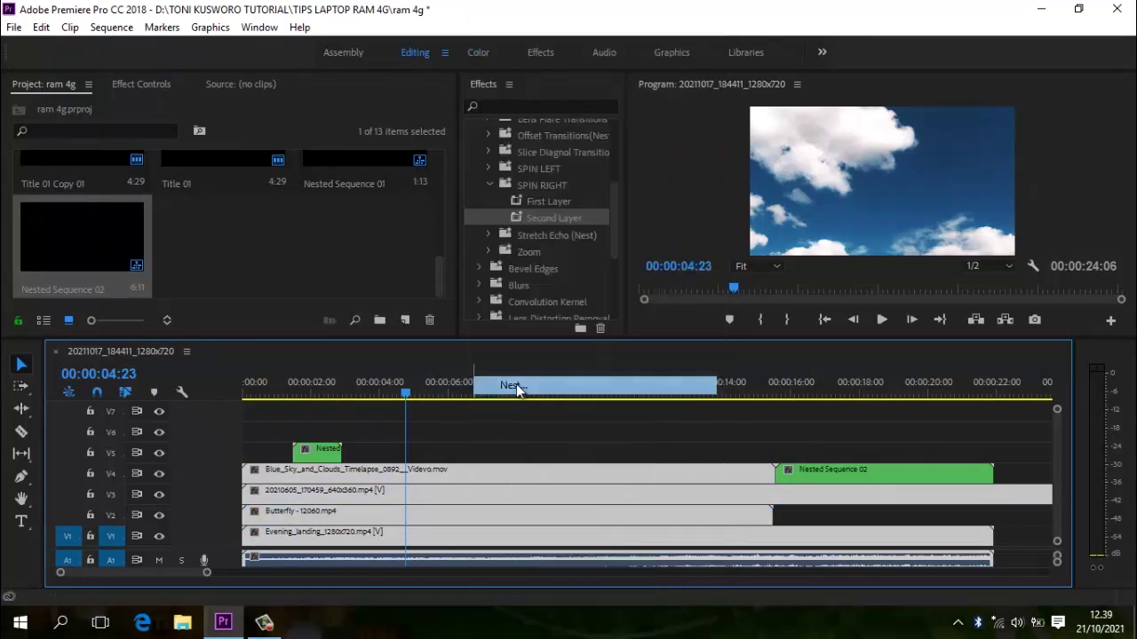
{"action": "left_click", "coordinate": [544, 330]}
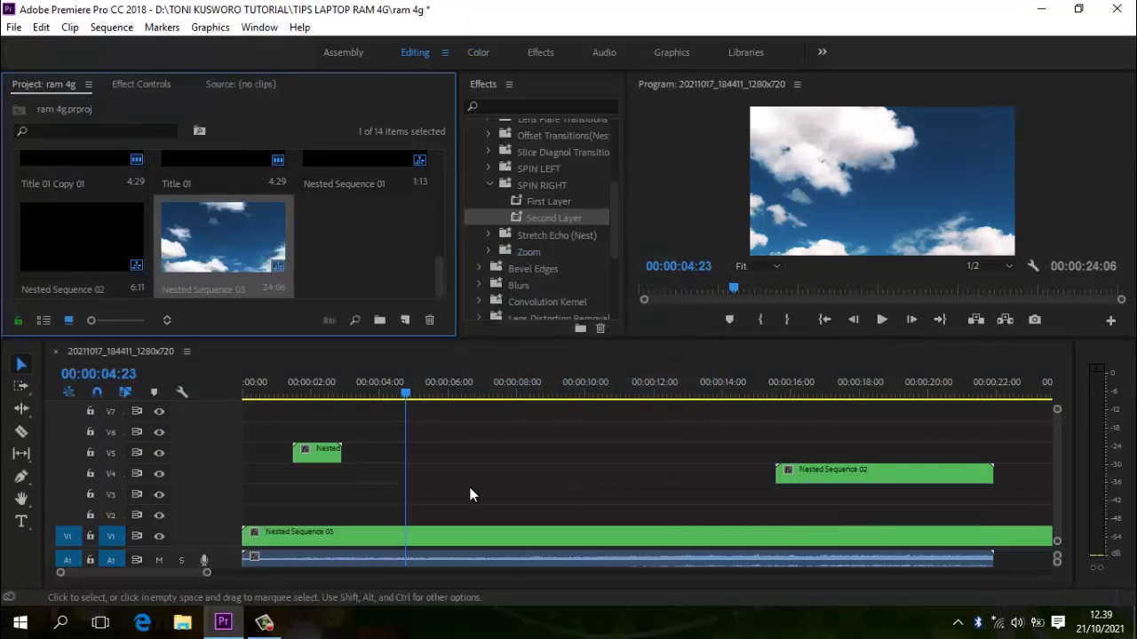
- Move the nested title clip and Nested Sequence 02 down to track V2
{"action": "left_click_drag", "start_coordinate": [317, 451], "coordinate": [317, 510]}
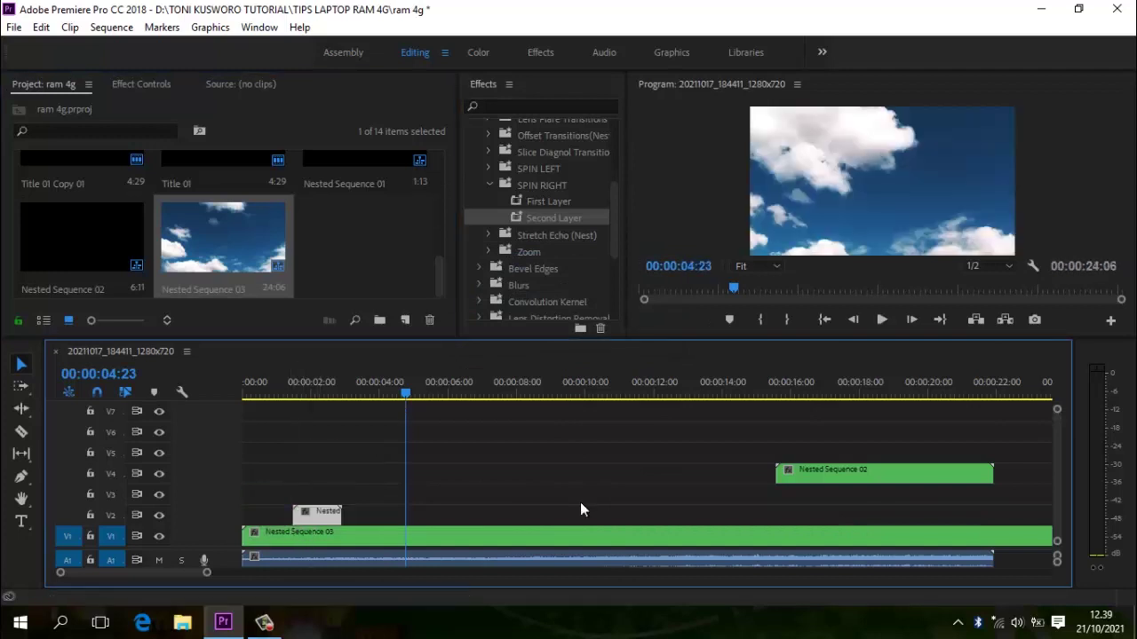
{"action": "left_click_drag", "start_coordinate": [852, 484], "coordinate": [853, 515]}
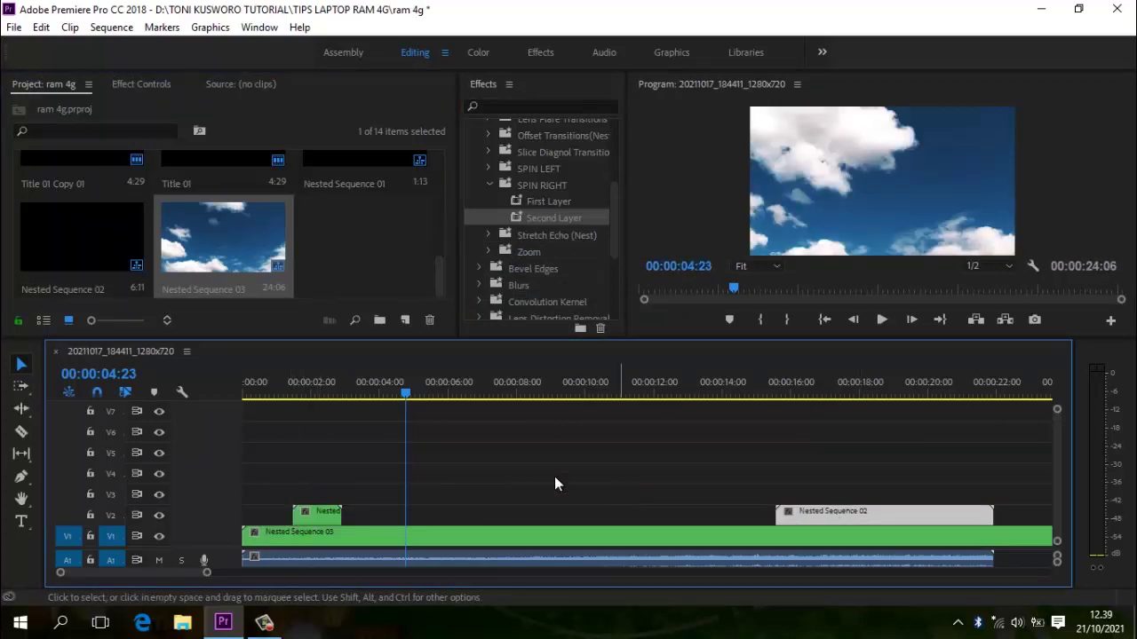
{"action": "left_click", "coordinate": [652, 491]}
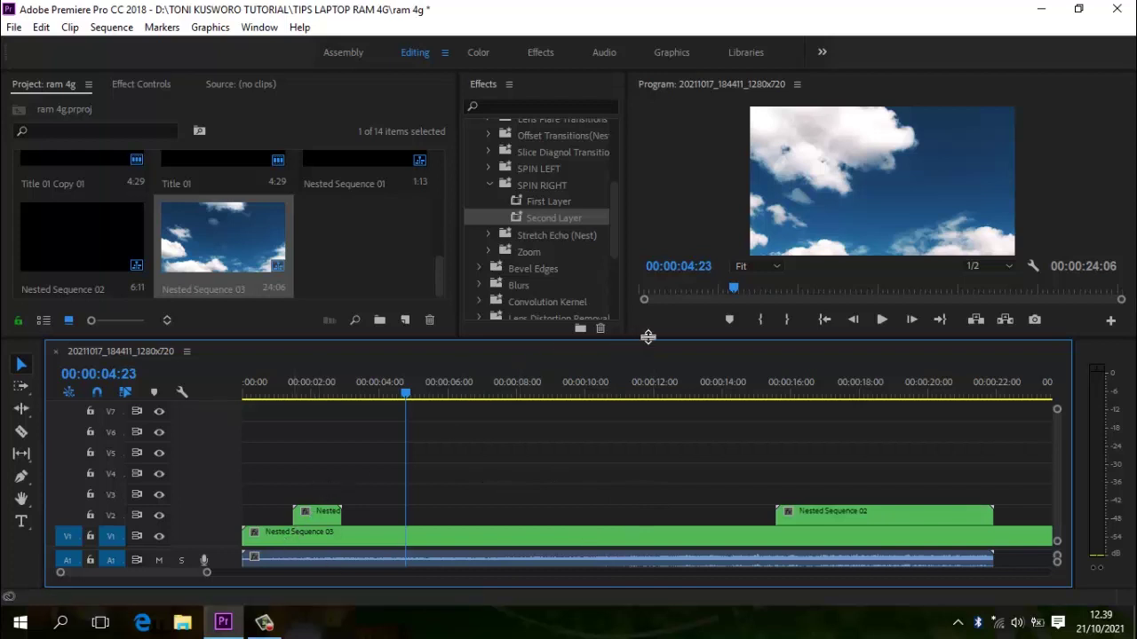
- Drag the divider above the Timeline down to enlarge the monitor and project panels
{"action": "left_click_drag", "start_coordinate": [645, 351], "coordinate": [636, 412]}
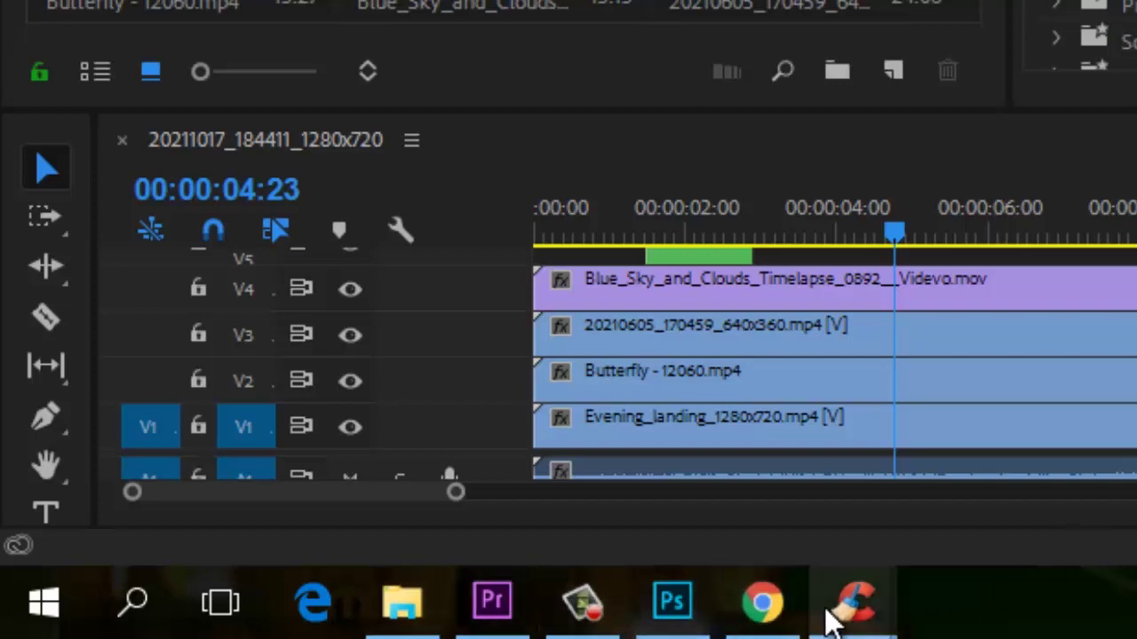
- Close Photoshop and all CCleaner windows from their taskbar icons
{"action": "mouse_move", "coordinate": [832, 621]}
{"action": "mouse_move", "coordinate": [681, 617]}
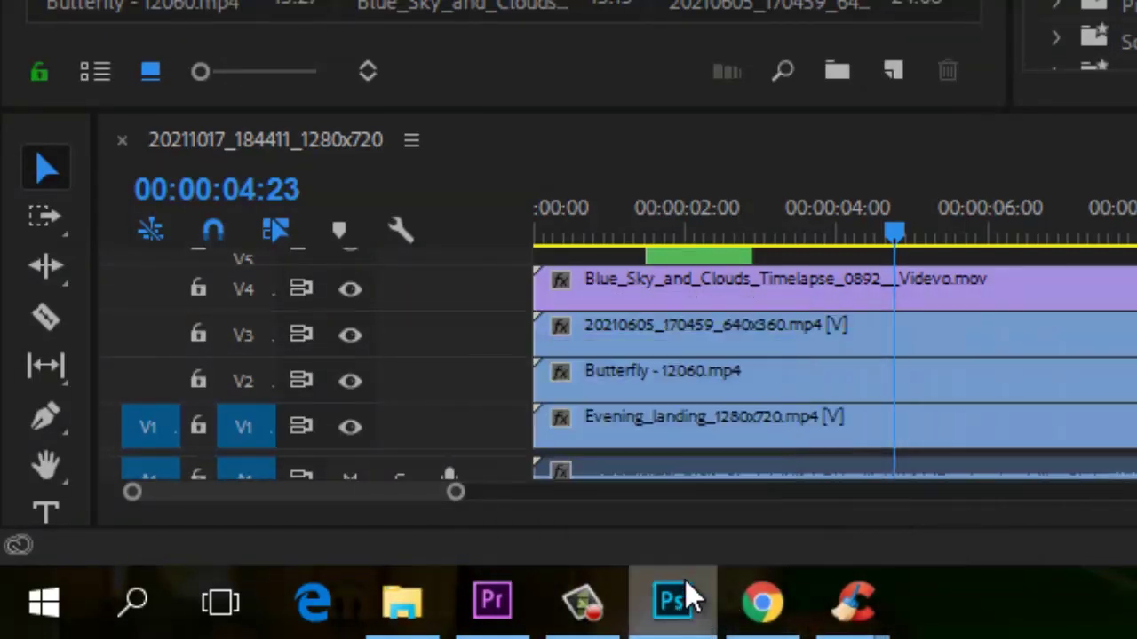
{"action": "right_click", "coordinate": [682, 594]}
{"action": "left_click", "coordinate": [631, 536]}
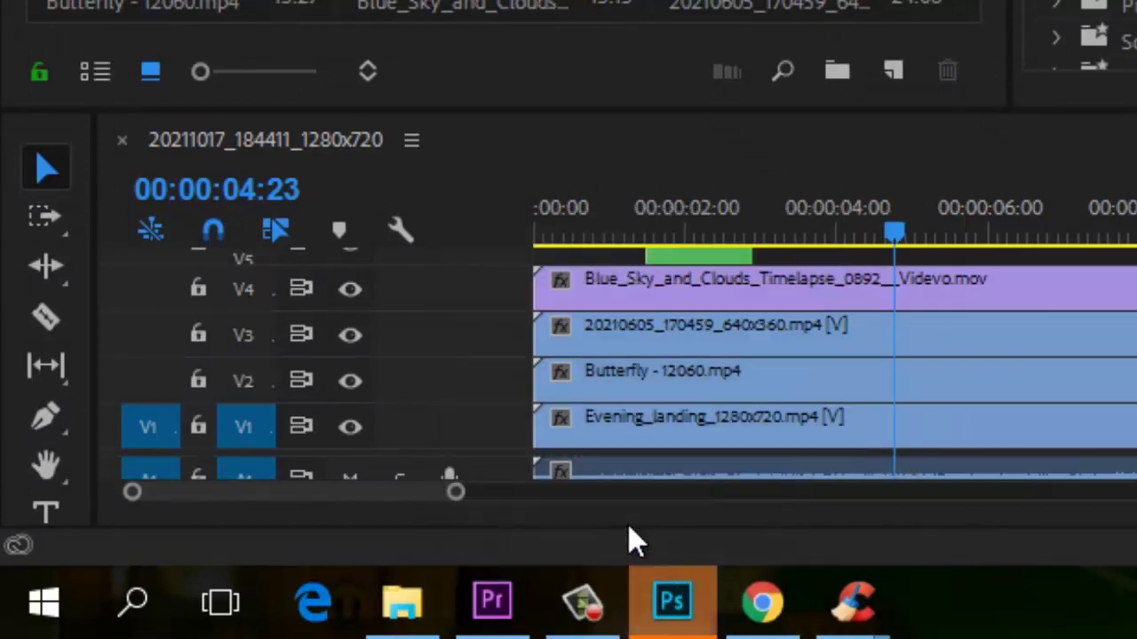
{"action": "right_click", "coordinate": [846, 626]}
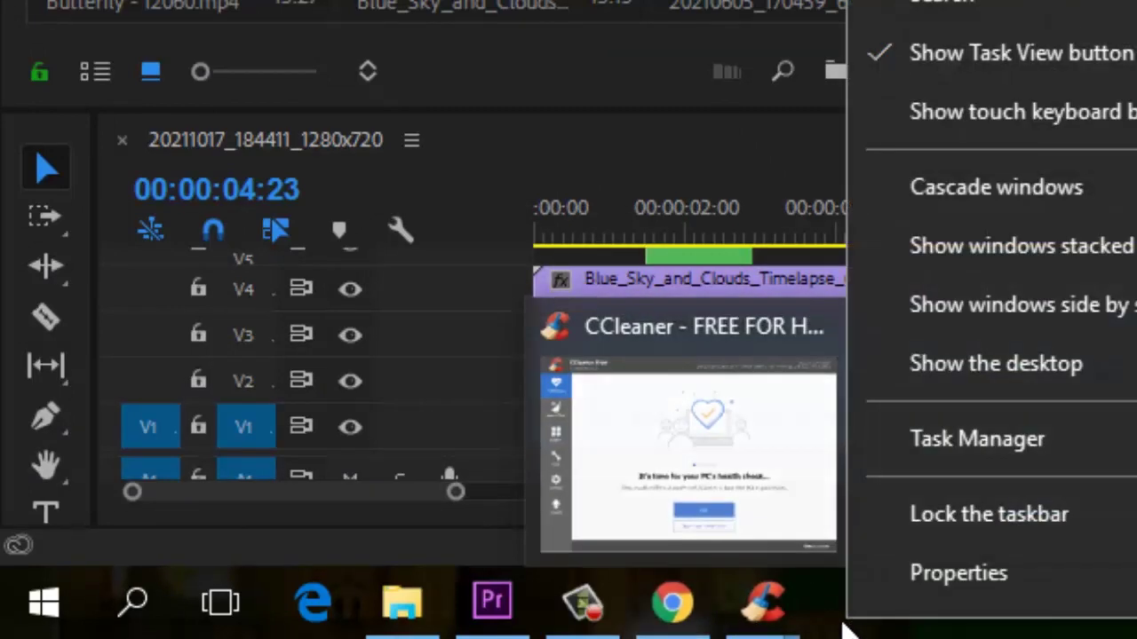
{"action": "right_click", "coordinate": [771, 613]}
{"action": "left_click", "coordinate": [762, 533]}
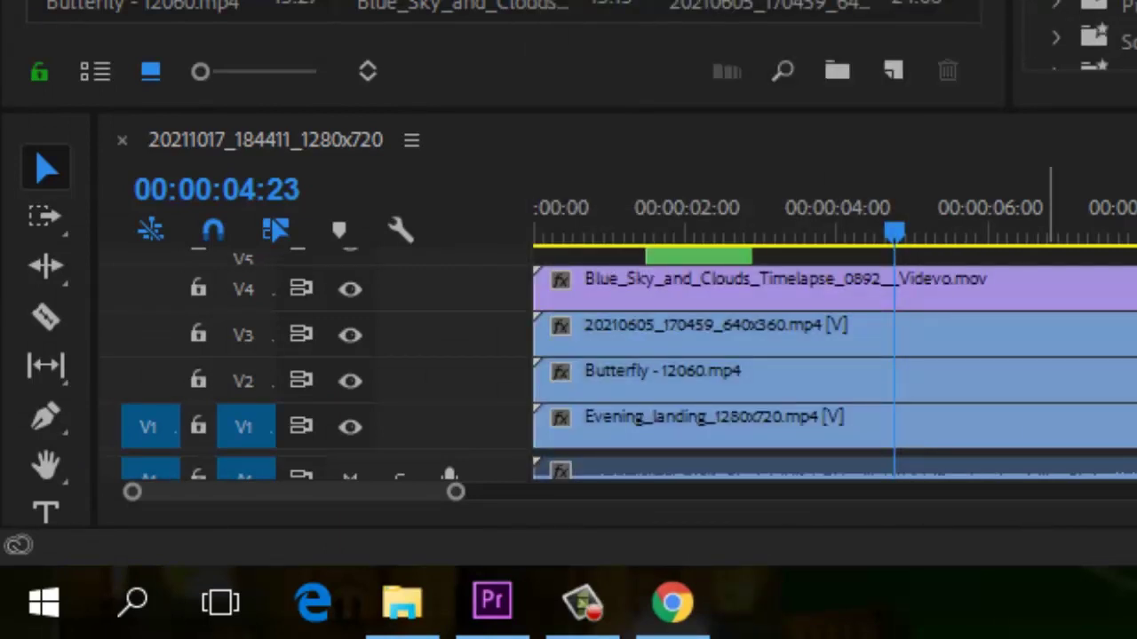
- Close the Chrome and File Explorer windows from the taskbar
{"action": "right_click", "coordinate": [675, 601]}
{"action": "left_click", "coordinate": [688, 534]}
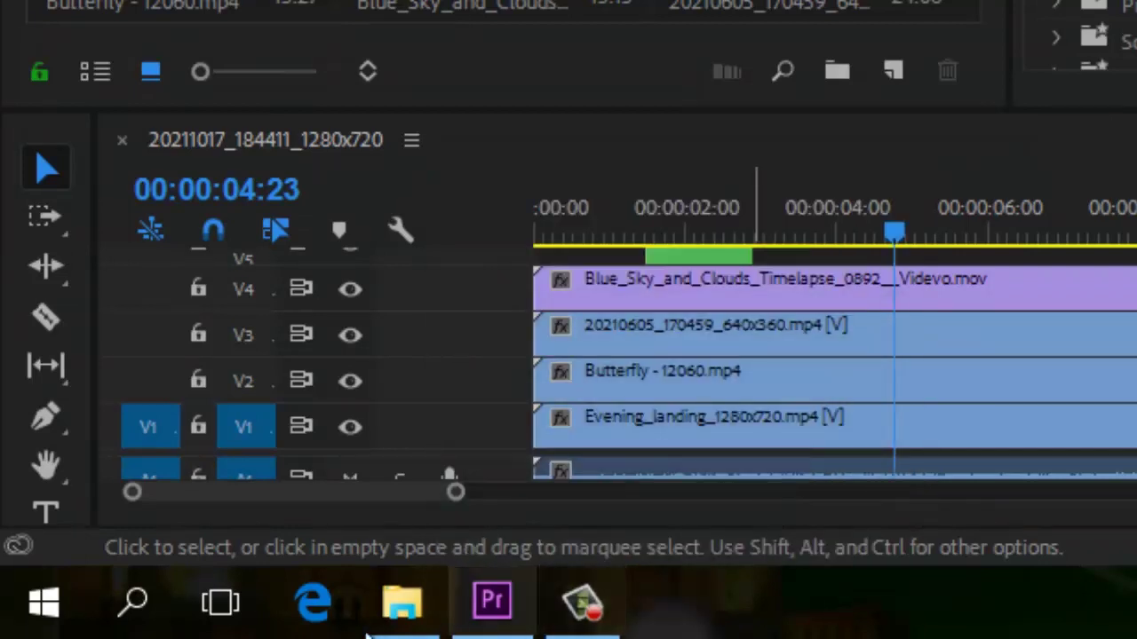
{"action": "right_click", "coordinate": [401, 601]}
{"action": "left_click", "coordinate": [427, 517]}
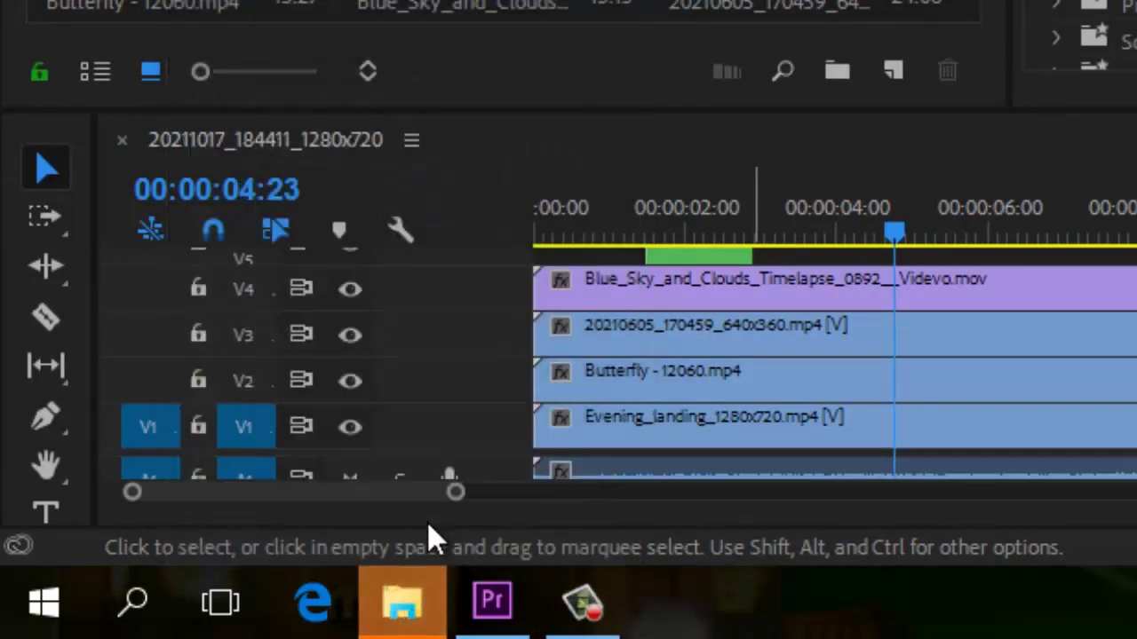